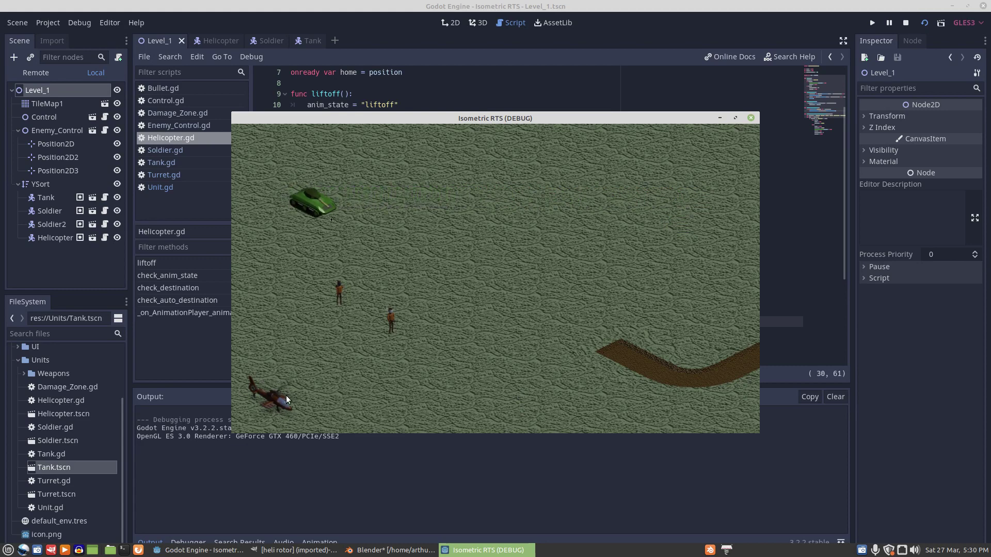
Select the helicopter in the running game, fly it to a new spot, then close the game.
drag(245, 364, 308, 419)
right_click(590, 255)
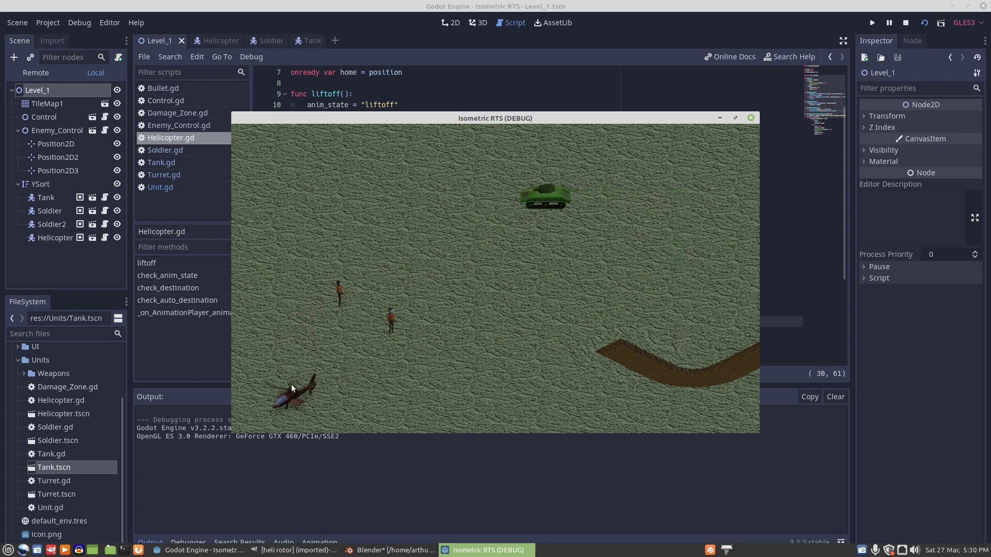
click(751, 117)
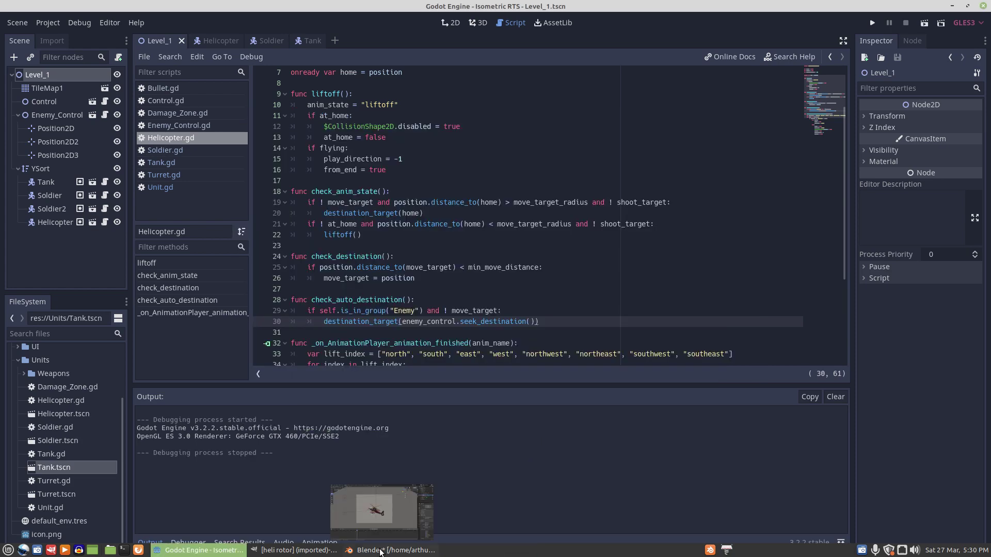
Switch to Blender to show the Heli.blend helicopter model and its Prop keyframes.
click(380, 551)
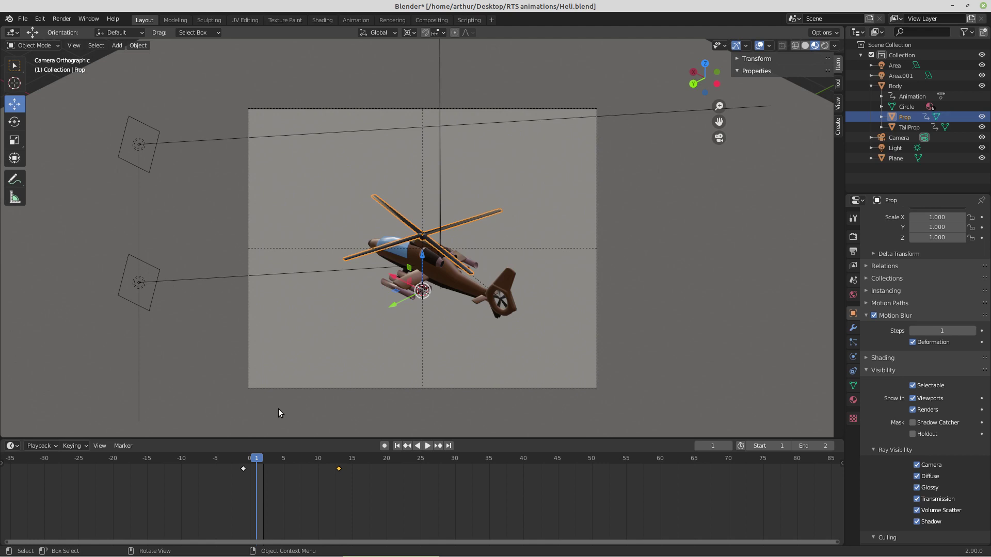
mouse_move(283, 551)
Zoom into the helicopter and play the rotor animation, stopping at frame 2.
scroll(431, 295, up, 2)
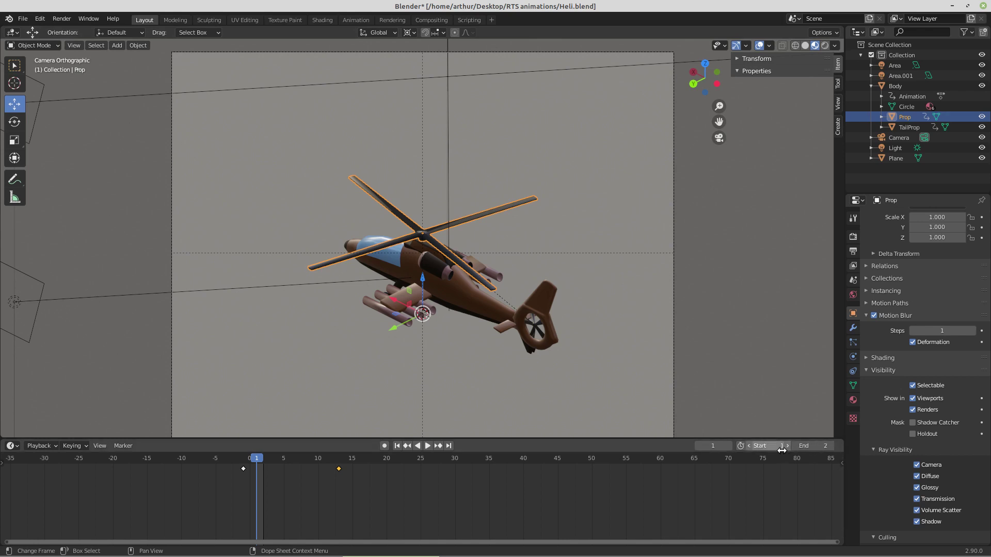
click(428, 446)
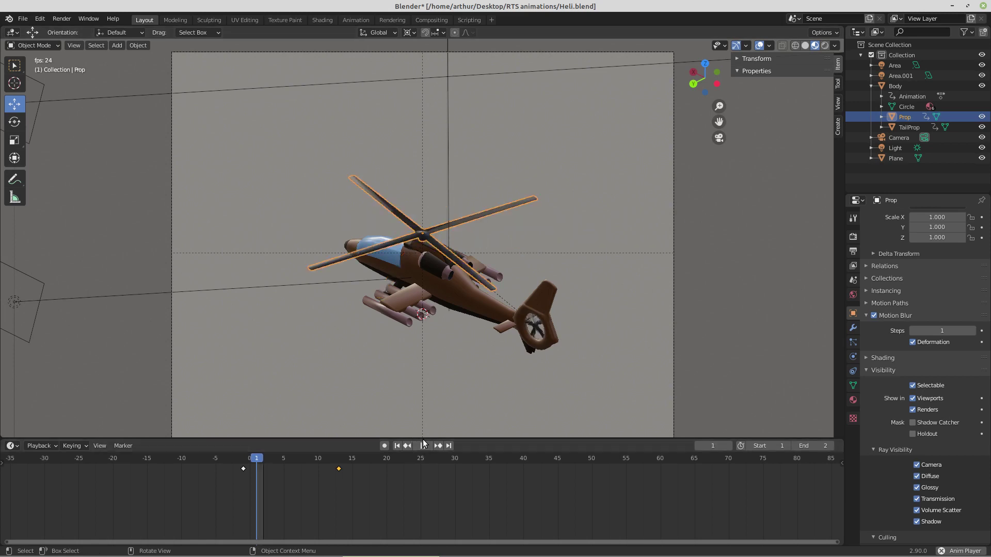
key(space)
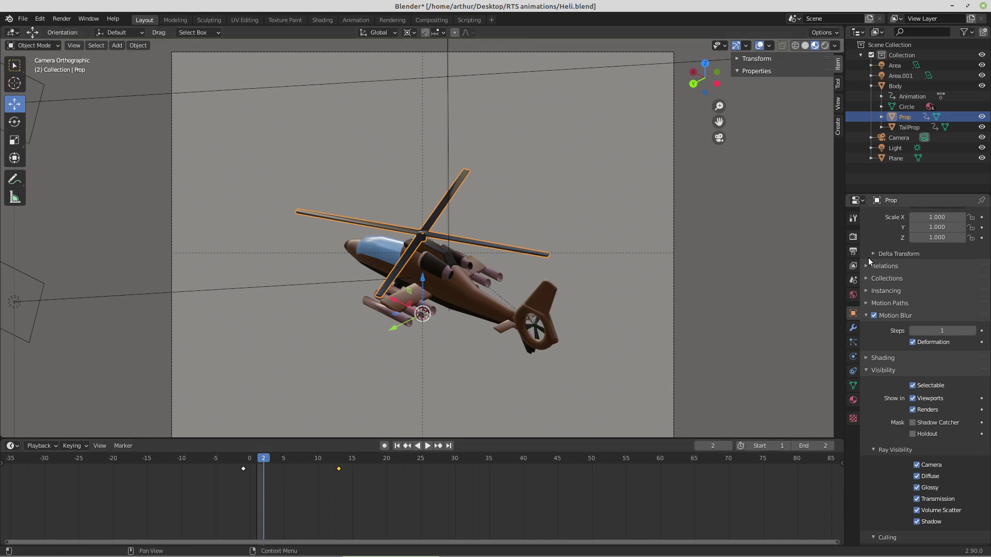
Check the 0.75 render motion blur shutter, then review the Prop's per-object motion blur.
click(852, 236)
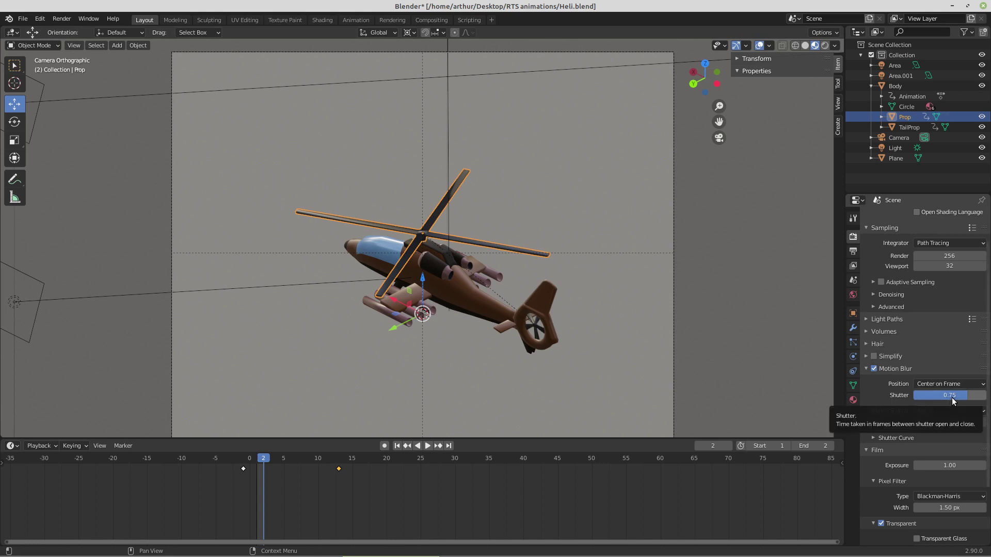
click(853, 313)
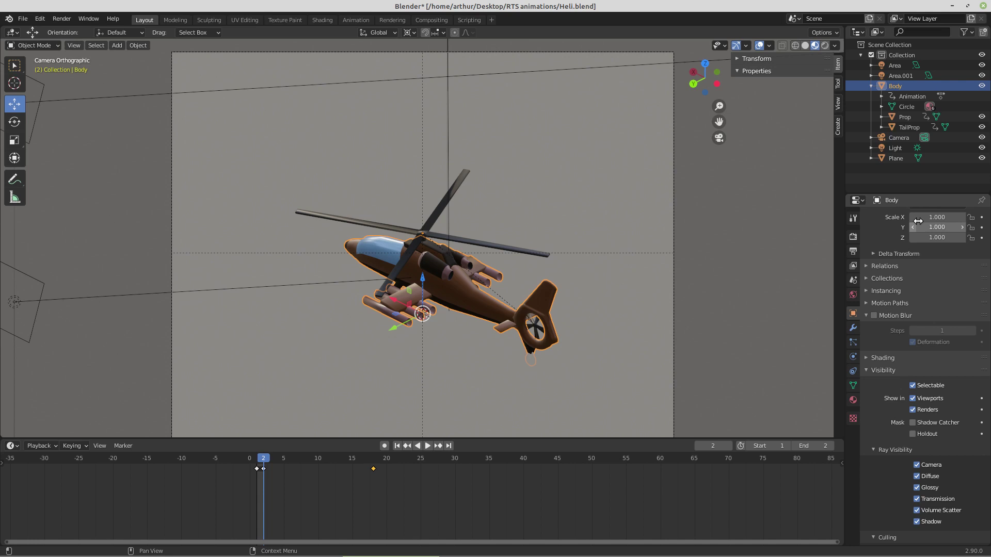
Select the ground Plane and play the animation, scrubbing to frame 21 and back to frame 2.
click(896, 158)
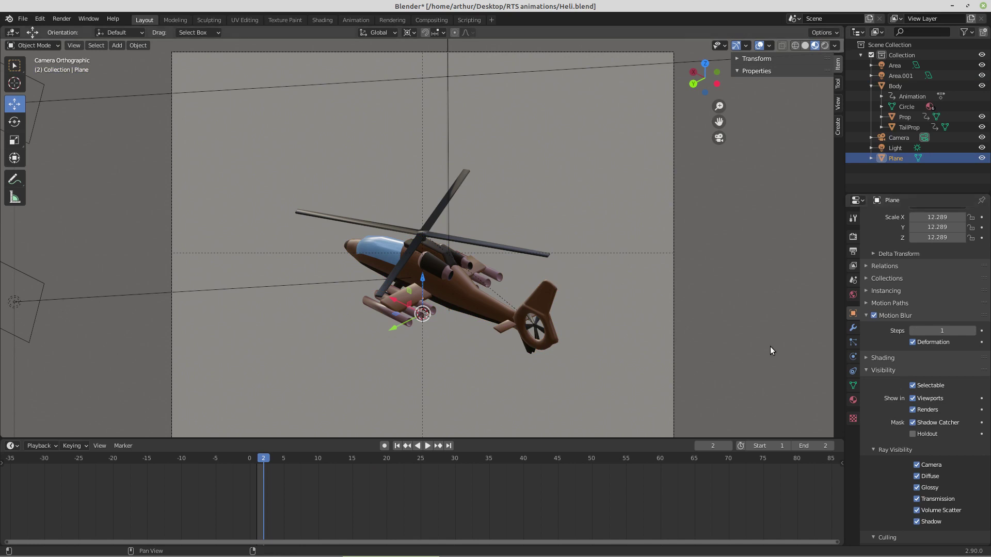
scroll(599, 327, down, 2)
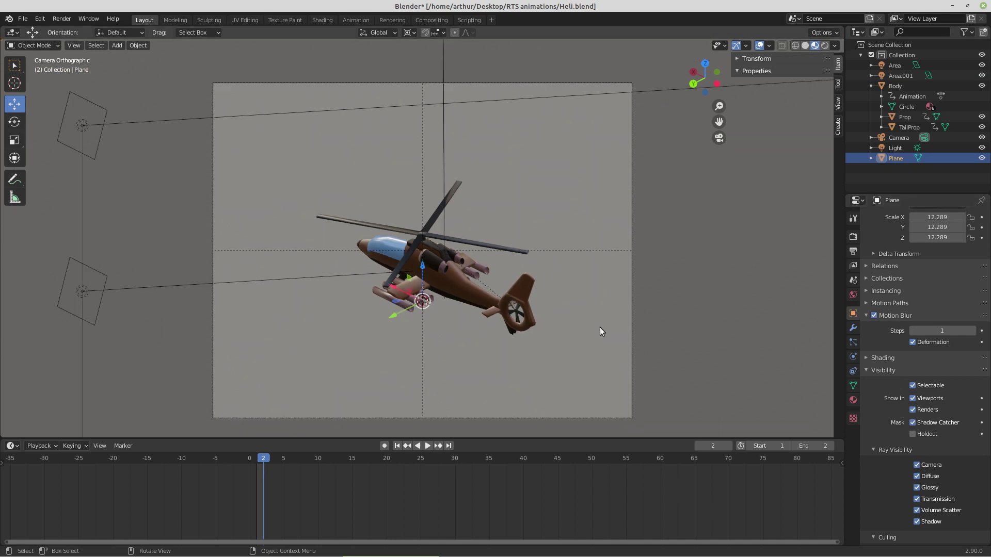
key(space)
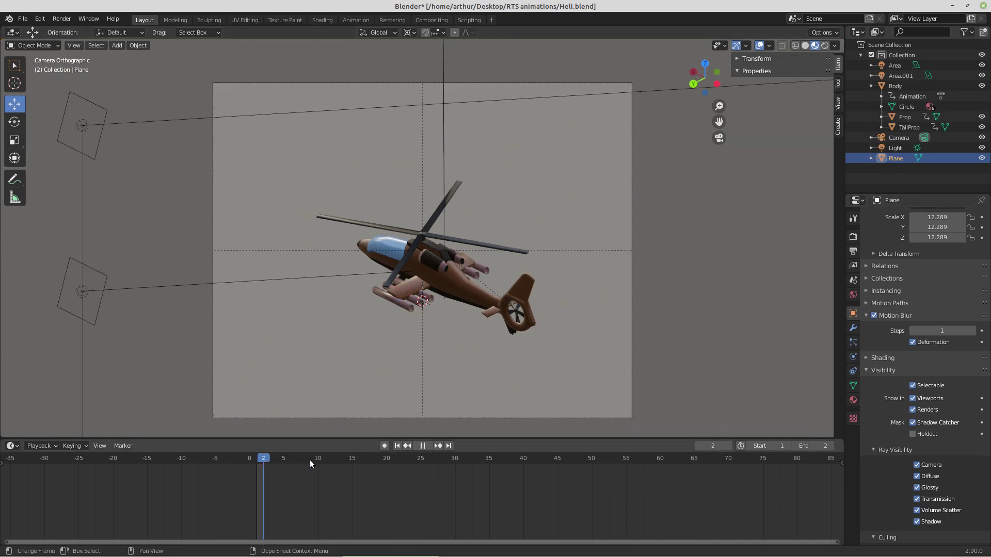
drag(309, 462, 390, 463)
key(space)
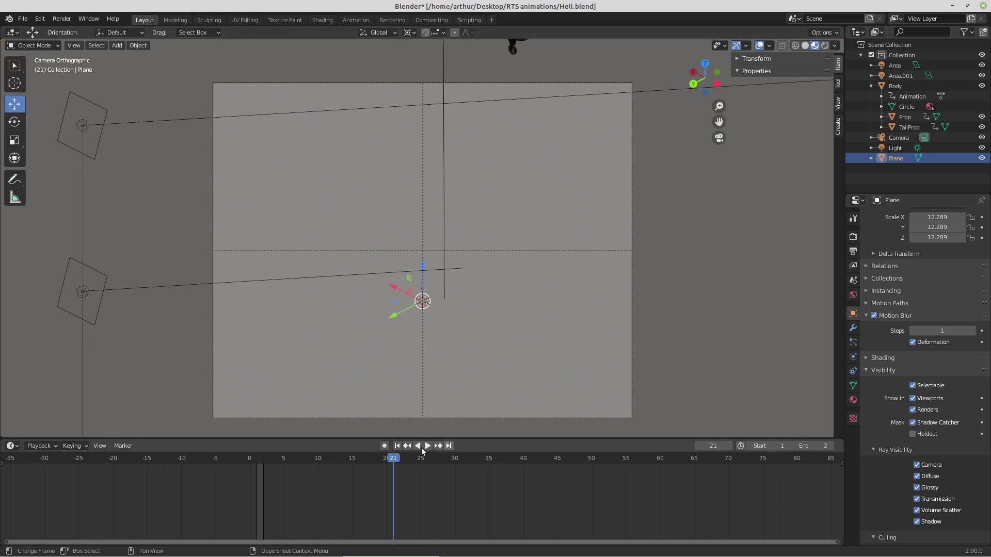
drag(392, 459, 262, 460)
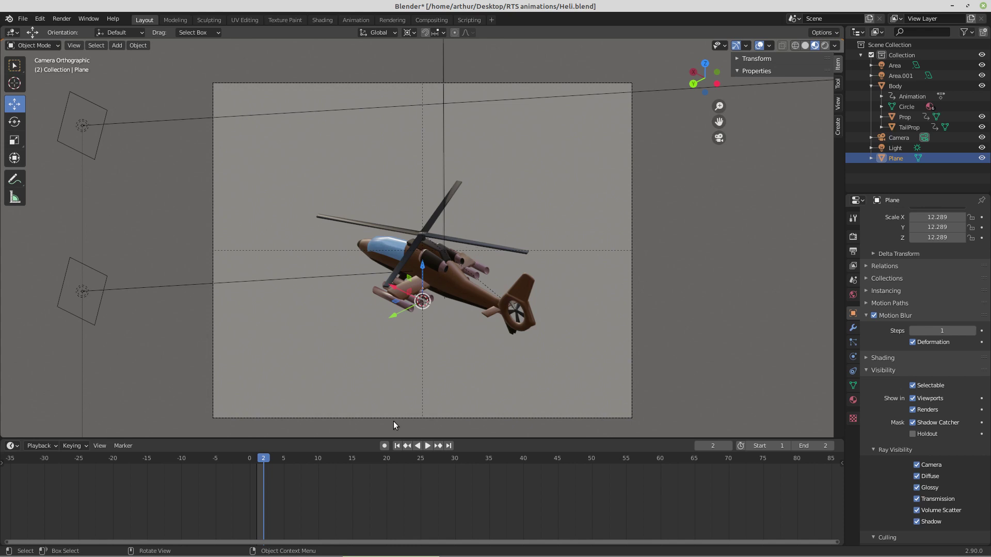
mouse_move(348, 554)
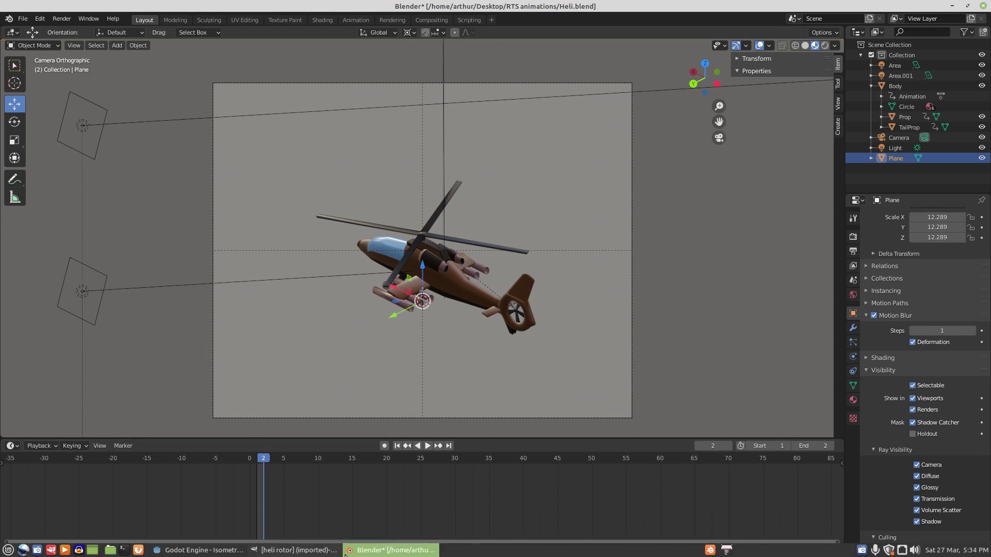
Compare the heli shadow, heli body and heli rotor strips in GIMP, testing a selection on the rotor.
click(291, 551)
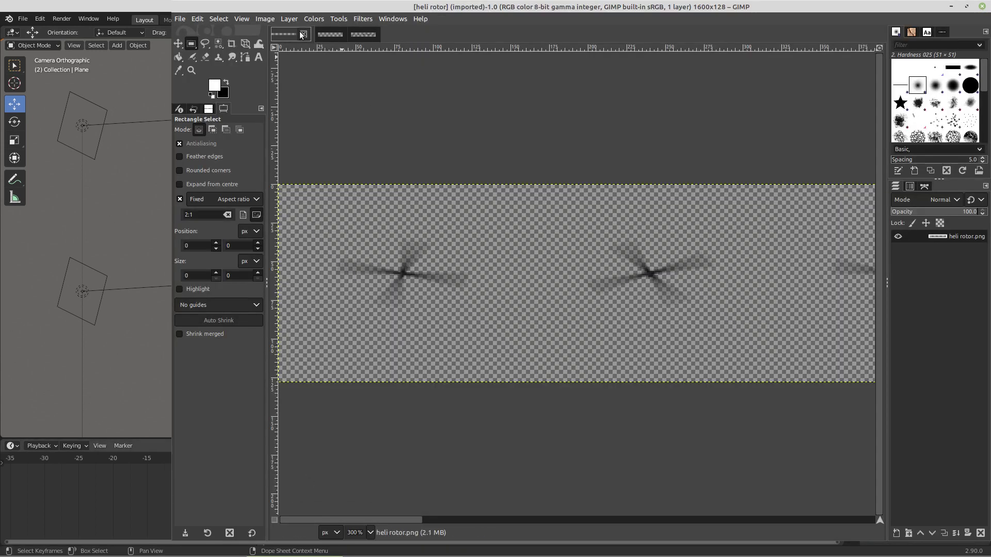
click(325, 34)
click(368, 37)
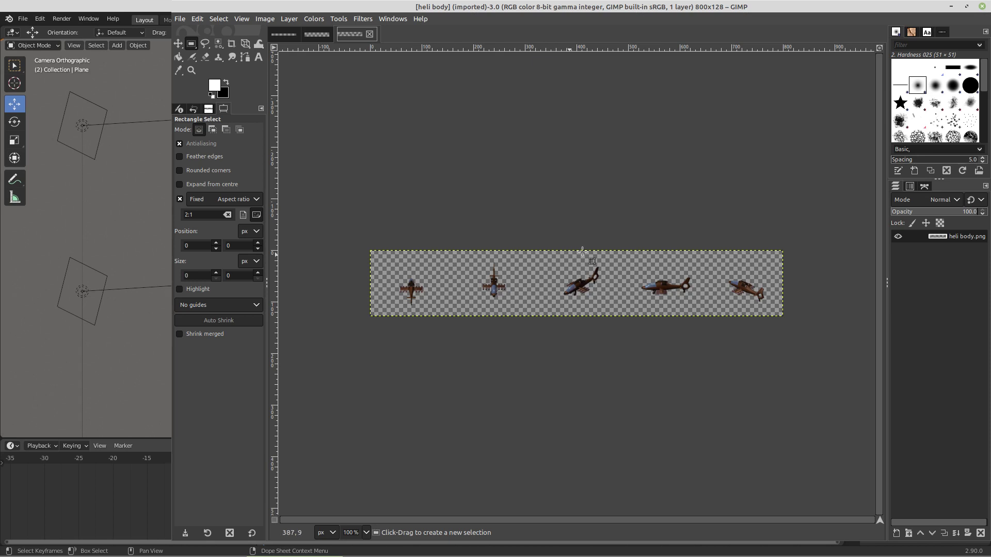
click(320, 36)
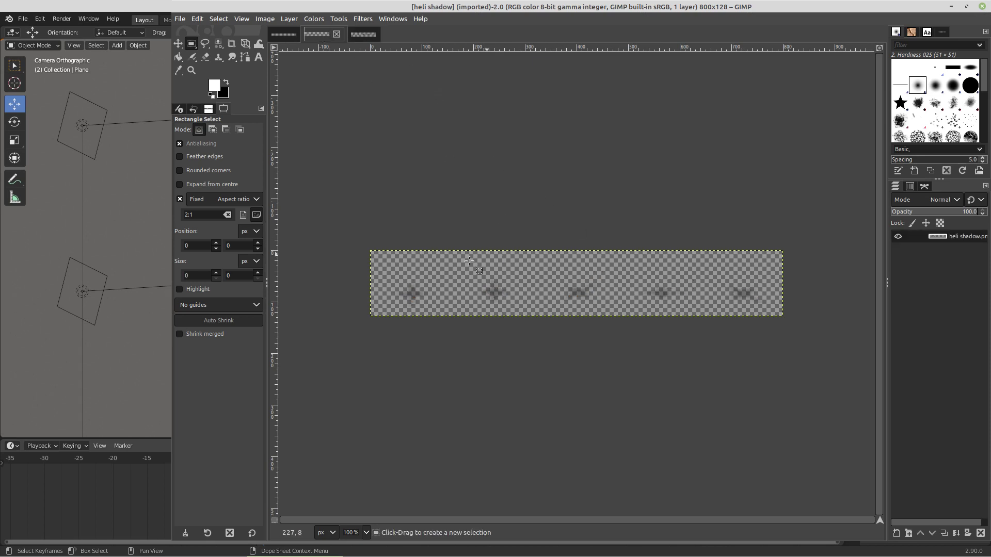
click(283, 35)
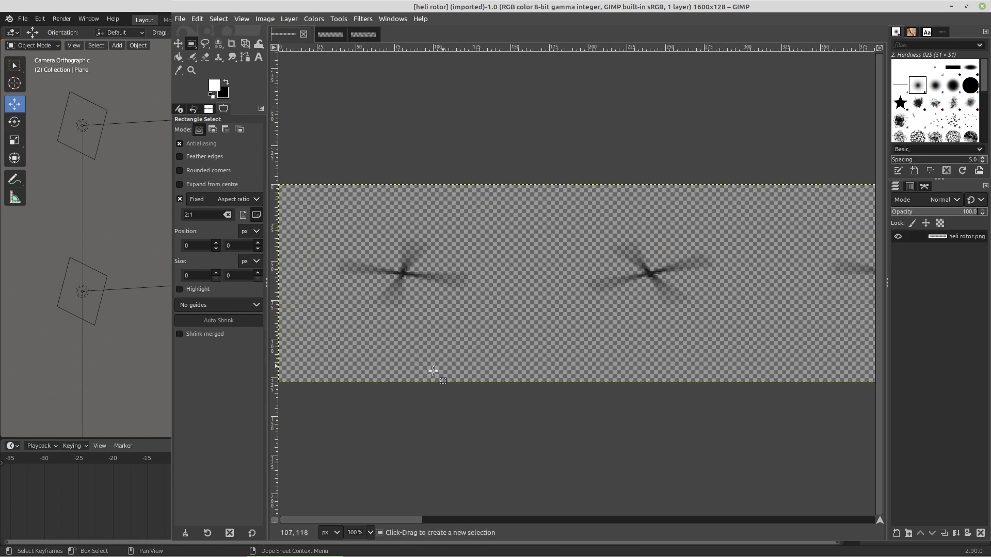
drag(397, 520, 603, 511)
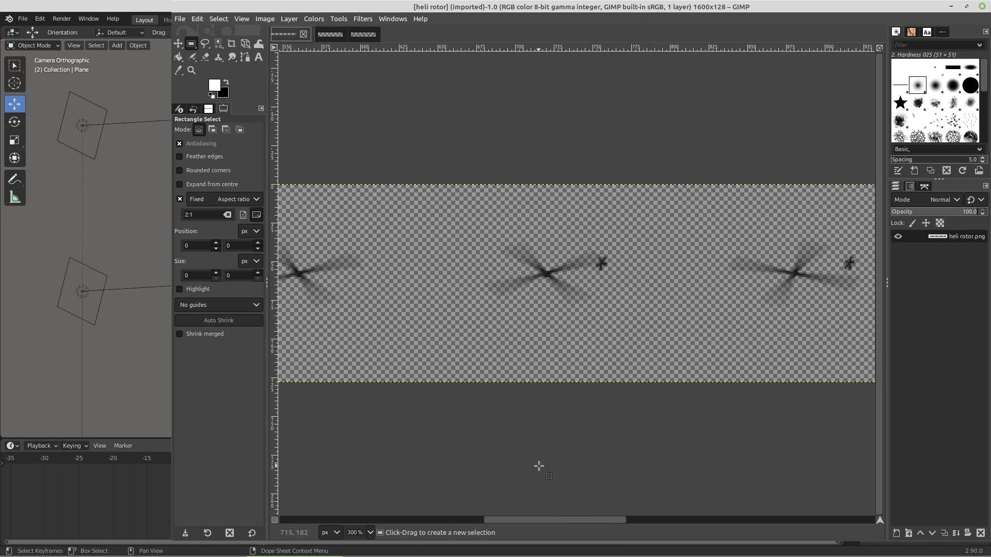
drag(531, 520, 303, 468)
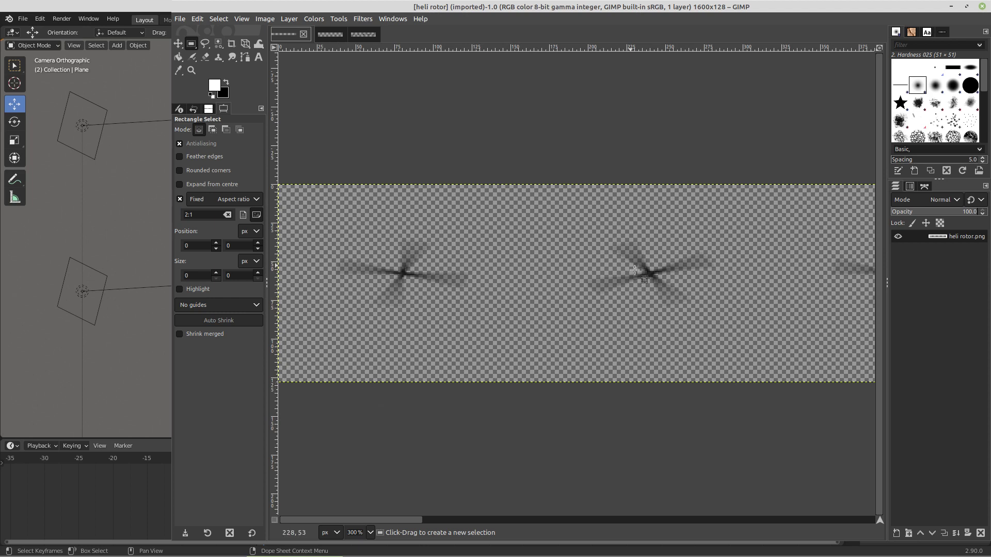
drag(640, 279, 671, 294)
click(513, 330)
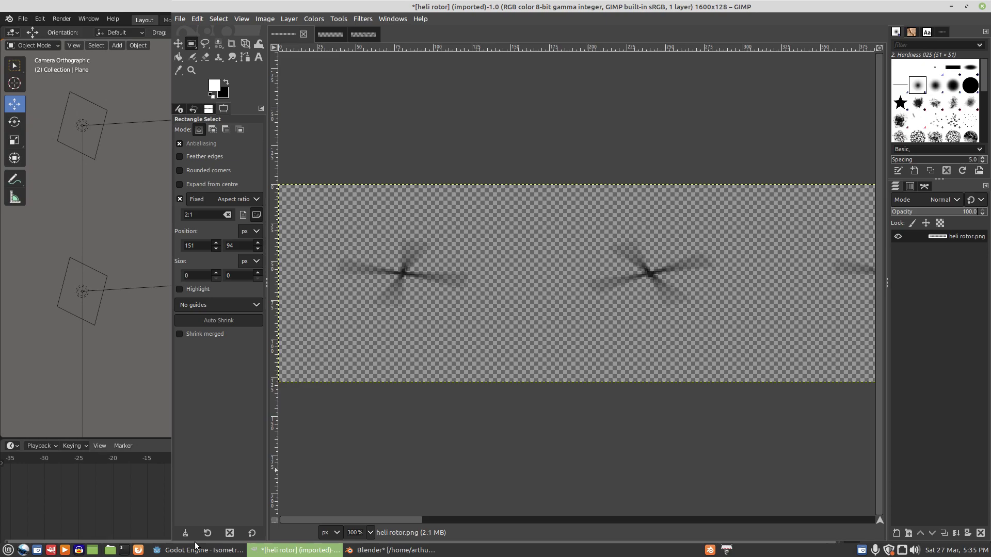
Return to Godot, view the Tank and Soldier scripts, and show Soldier.tscn in the 2D workspace.
click(195, 550)
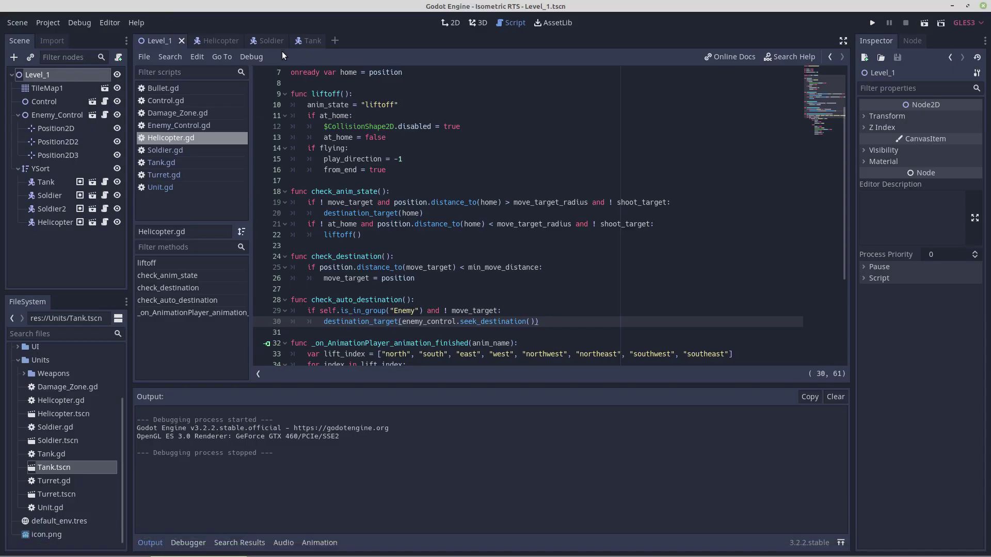
click(313, 41)
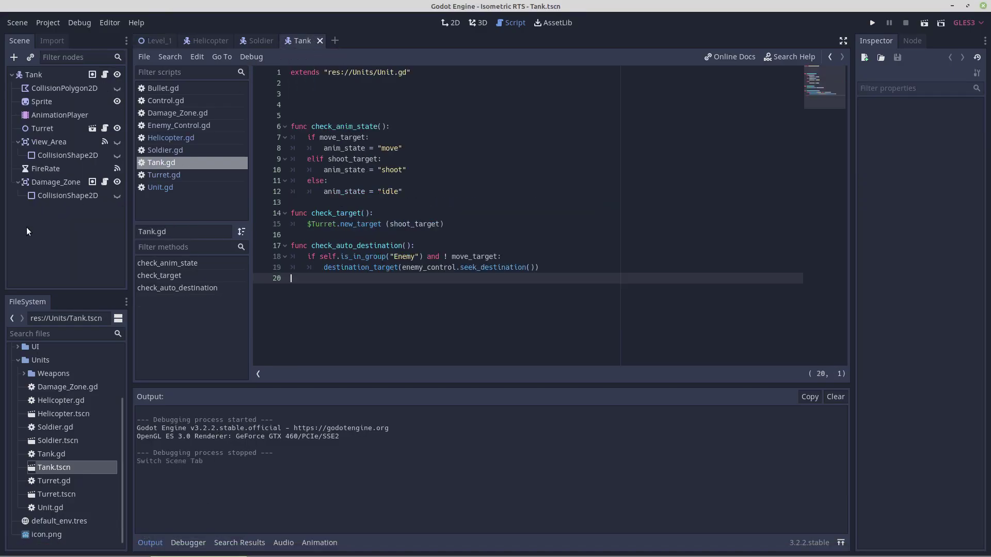
click(257, 41)
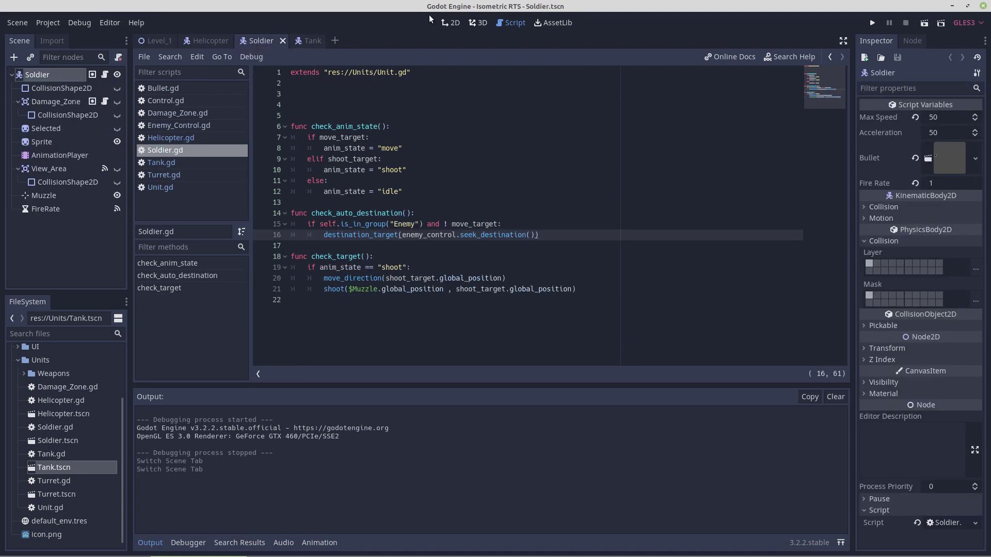
click(449, 24)
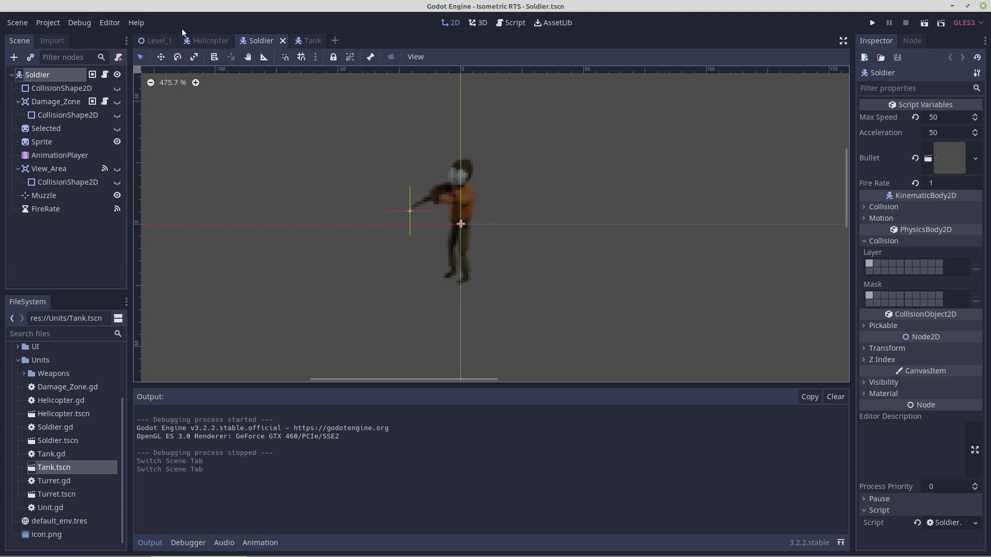
mouse_move(205, 56)
mouse_move(158, 39)
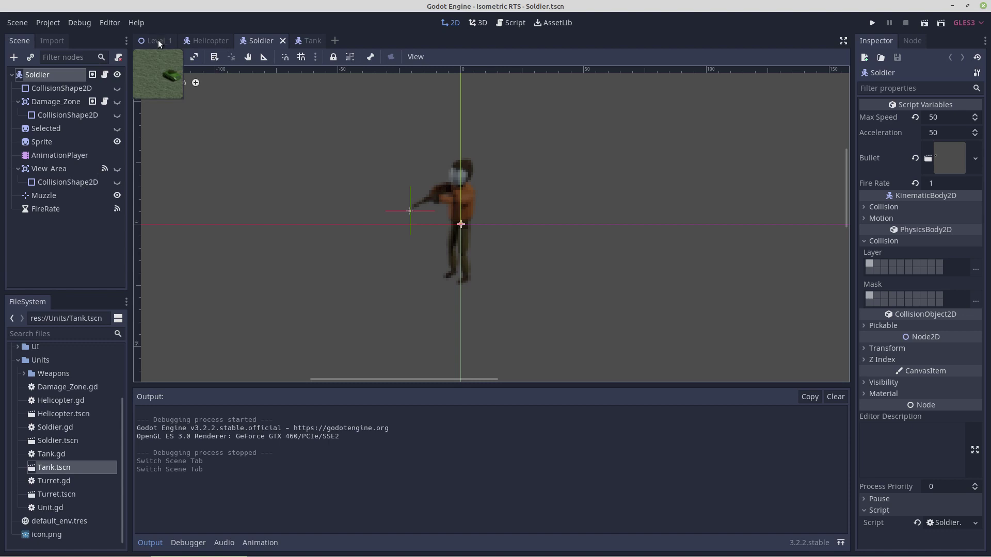
Open Helicopter.tscn and inspect the Shadow, Body and Rotor sprites (Rotor: 10 frames, offset -12).
click(201, 41)
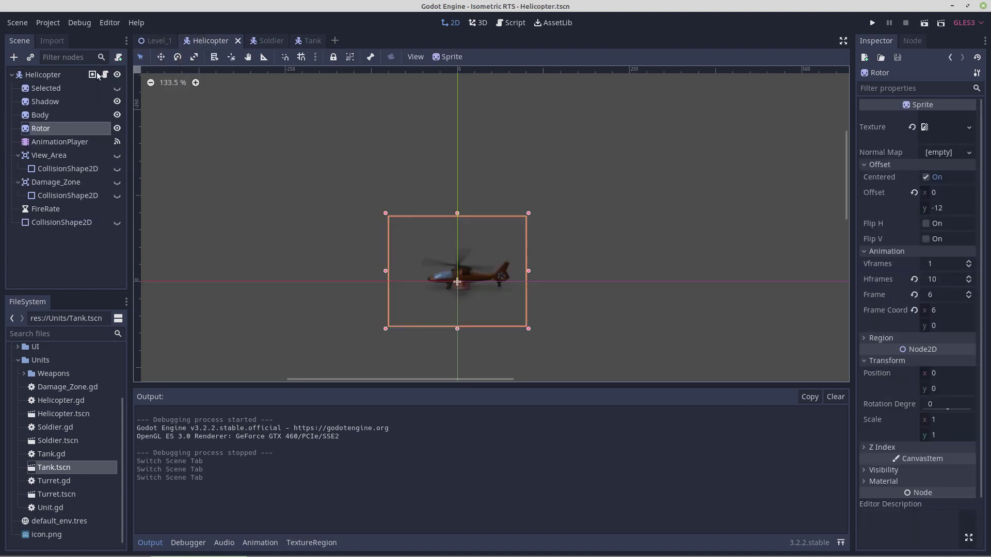
click(40, 102)
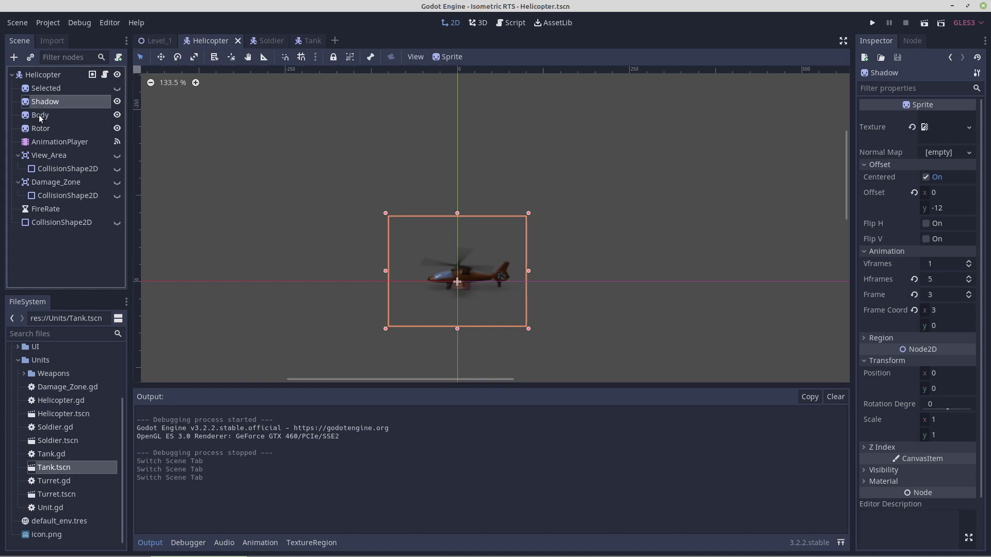
click(40, 116)
click(41, 130)
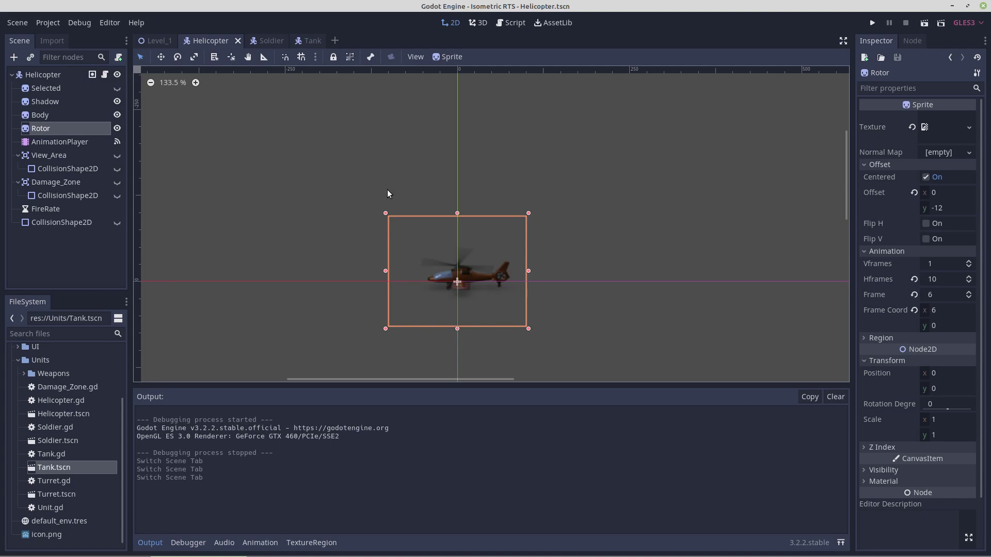
Select AnimationPlayer, enlarge the Animation panel and open the animation list at liftoff_southwest.
click(57, 143)
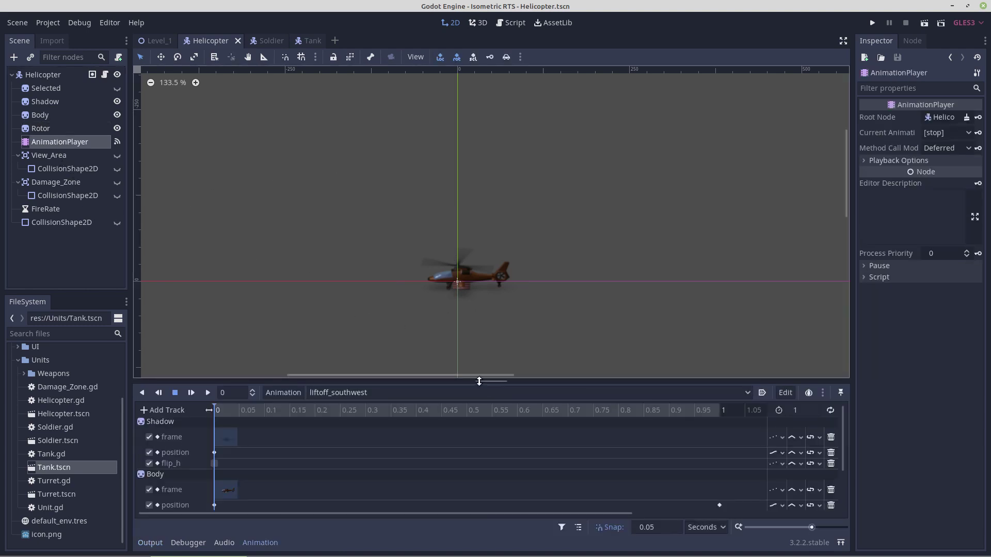
drag(485, 383, 513, 194)
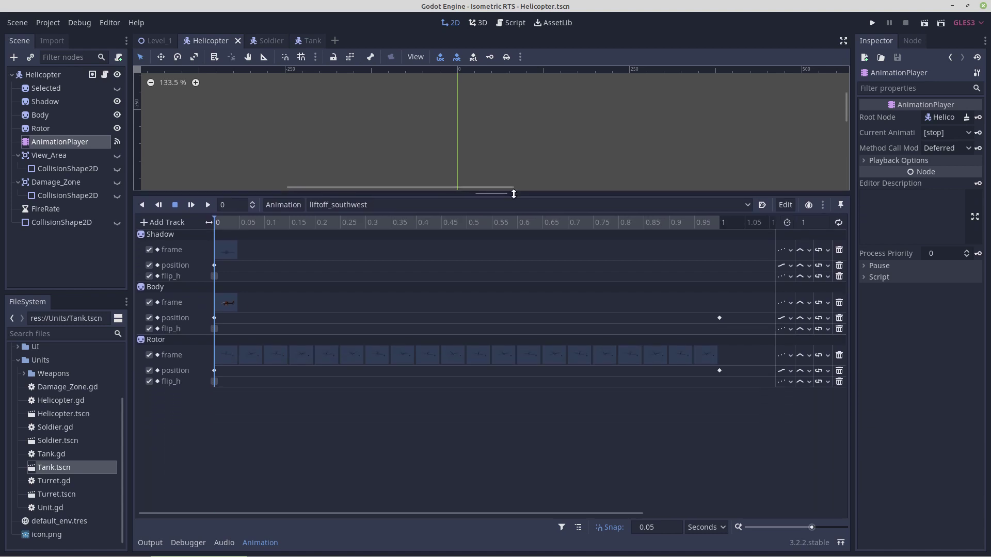
click(403, 202)
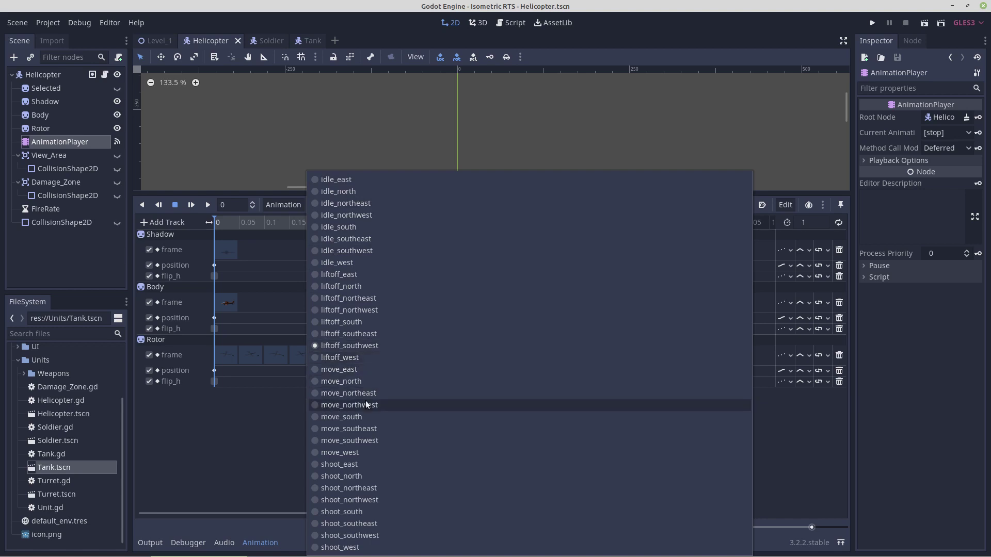
Check the Animation menu, shrink the Animation panel, and scrub liftoff_southwest to watch the helicopter rise.
click(278, 203)
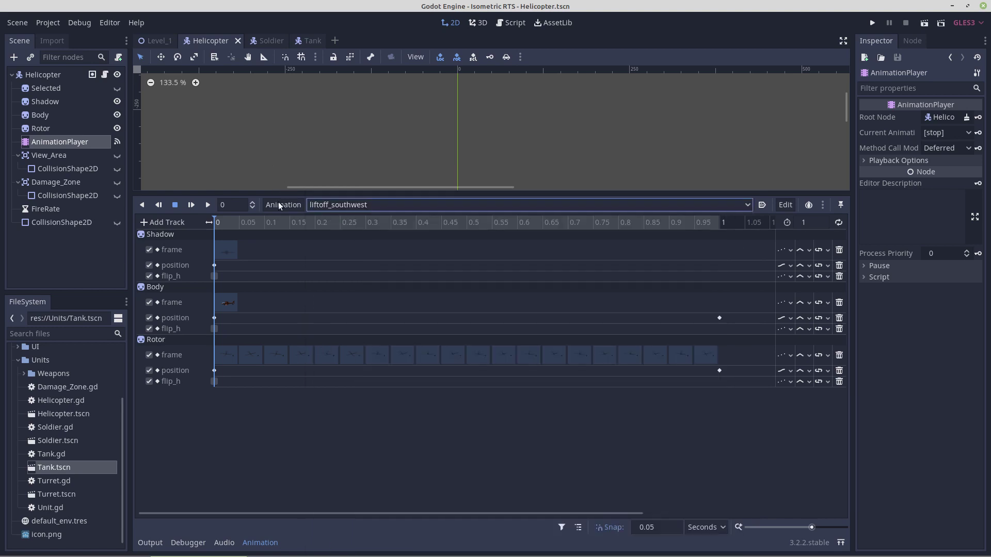
click(278, 202)
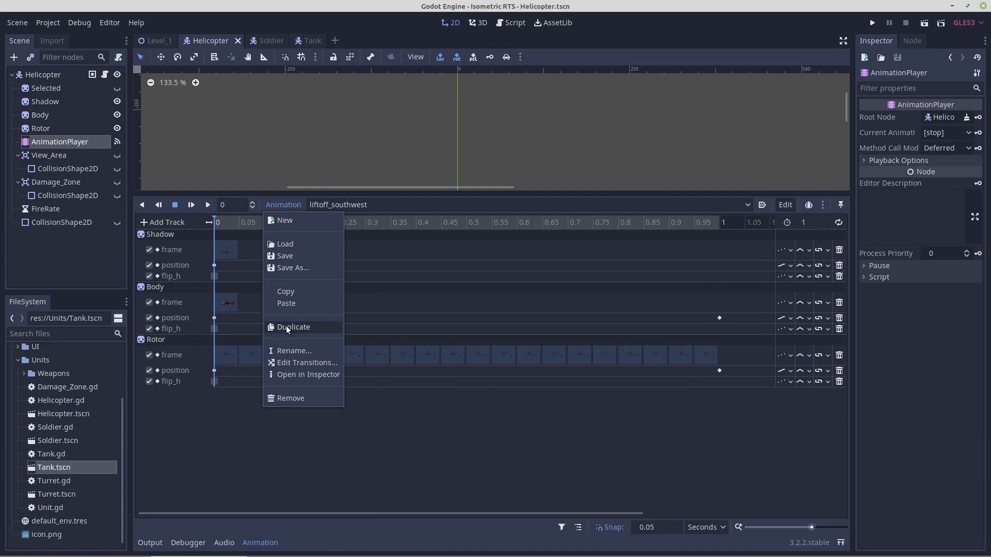
click(236, 332)
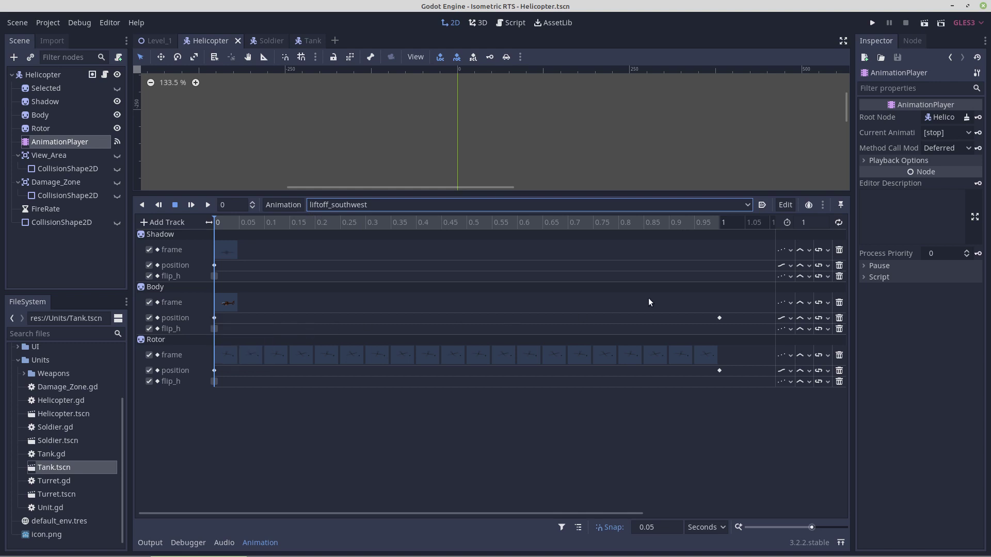
mouse_move(720, 317)
drag(482, 191, 482, 368)
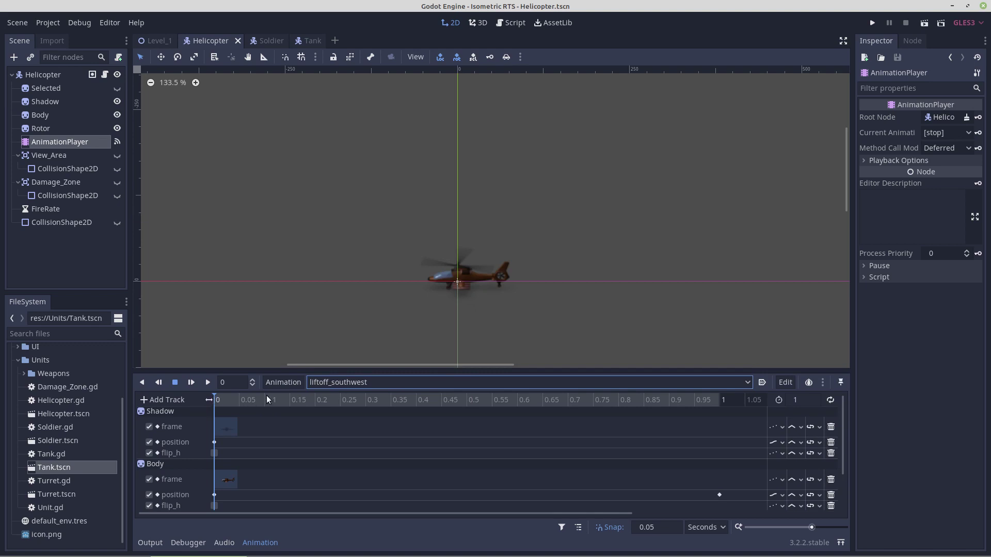
drag(283, 395, 200, 419)
Load idle_north, enlarge the animation panel to show the Rotor tracks, and play it.
click(347, 382)
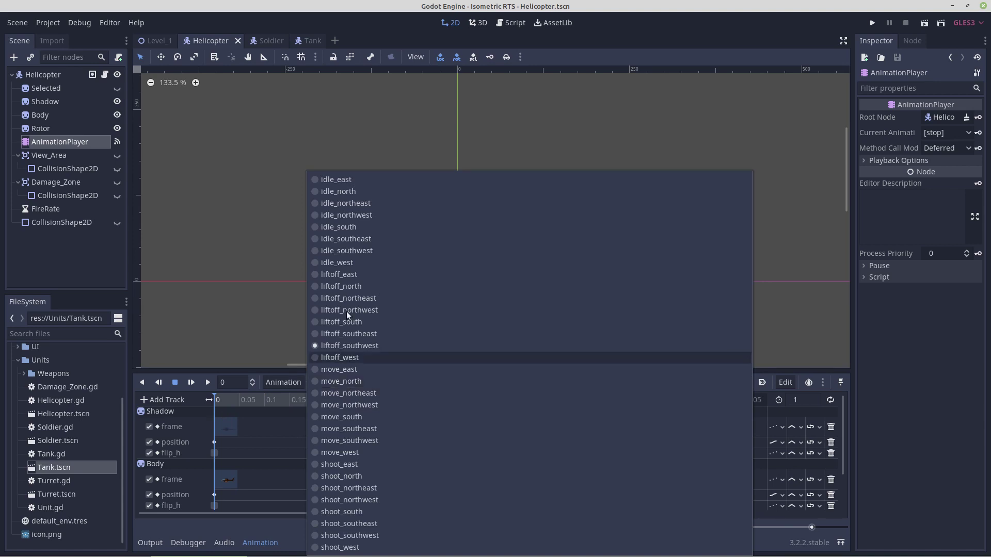
click(342, 192)
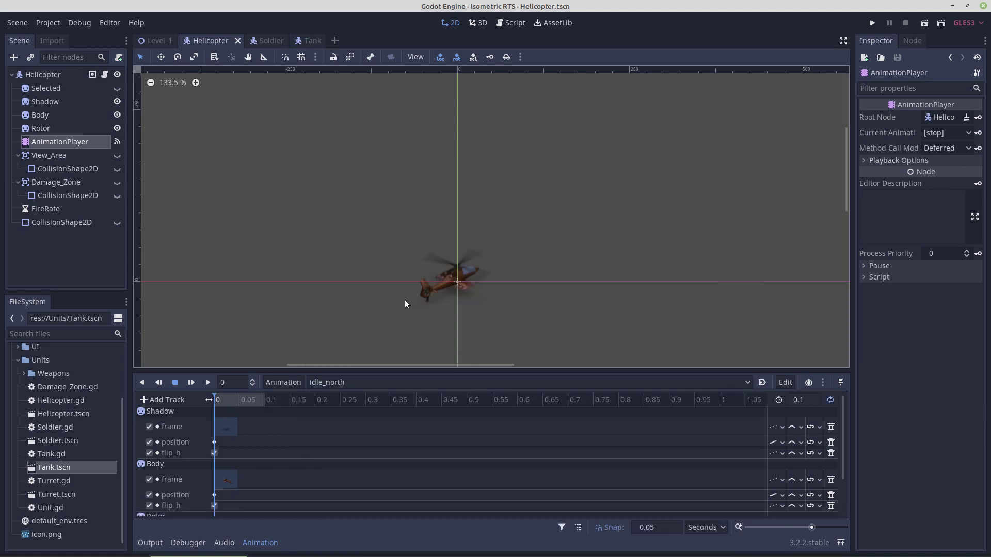
drag(488, 369, 506, 295)
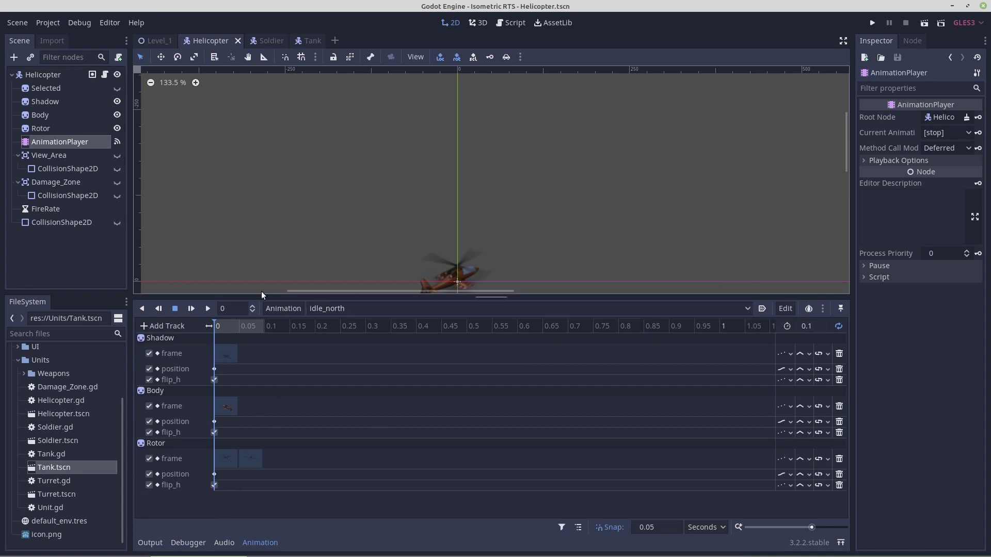
click(210, 308)
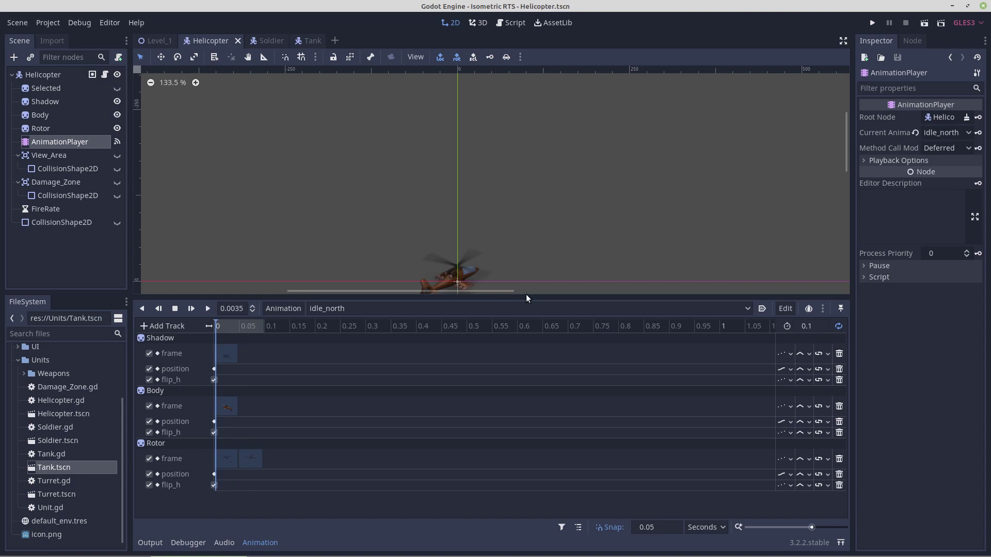
Switch to the move_south animation and shrink the animation panel to give the canvas more room.
click(394, 308)
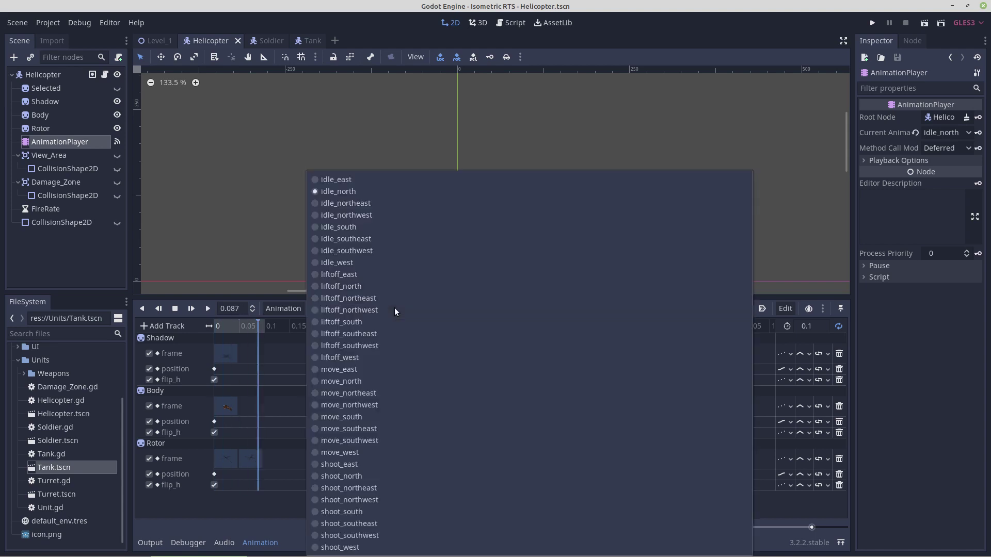
click(338, 415)
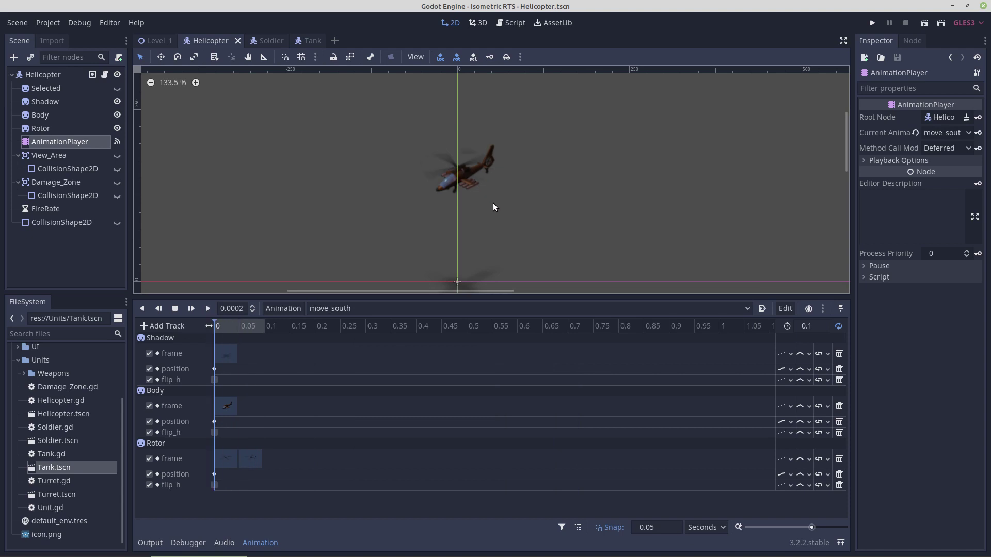
scroll(491, 240, down, 2)
scroll(474, 262, down, 1)
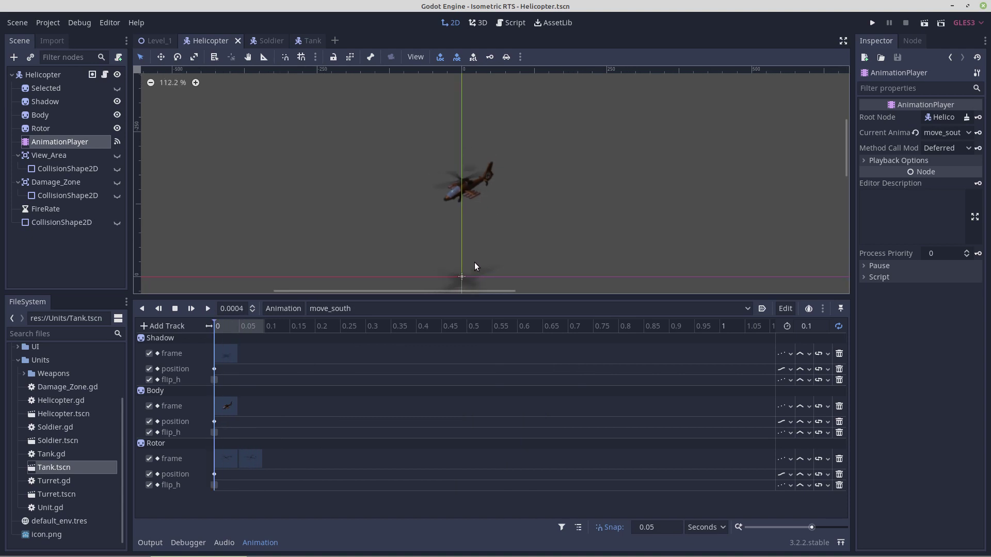
drag(462, 297, 464, 324)
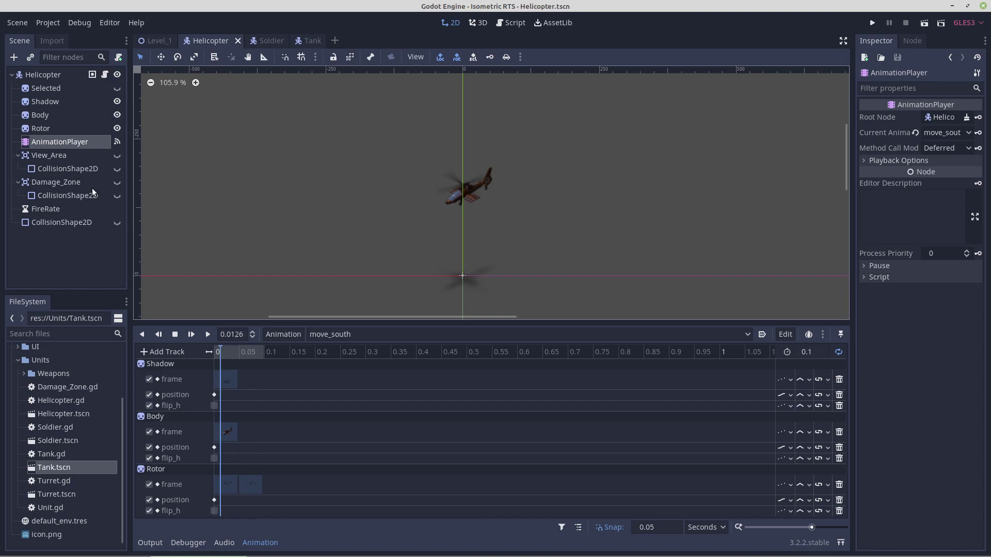
Unhide Damage_Zone and its CollisionShape2D so the teal circle shows at the helicopter's shadow.
click(117, 182)
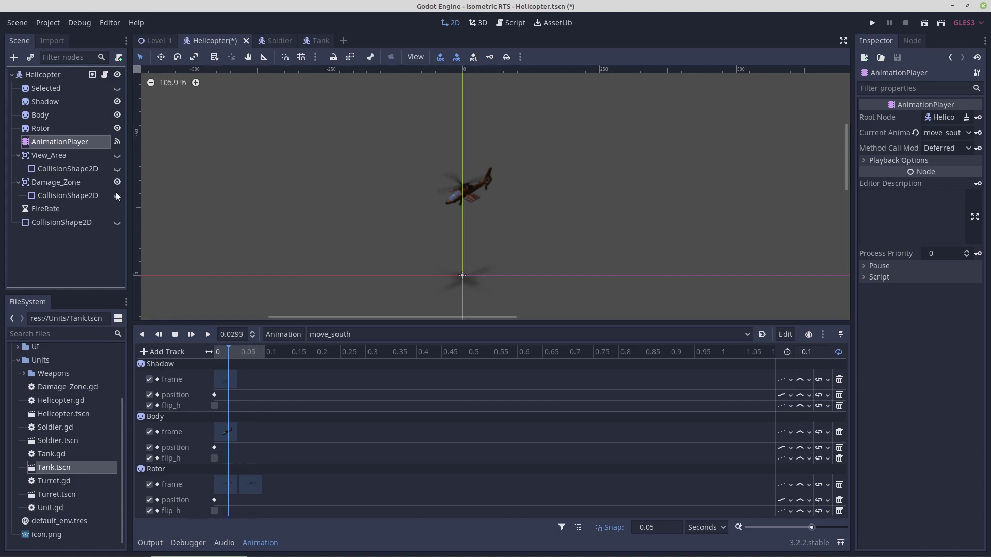
click(117, 195)
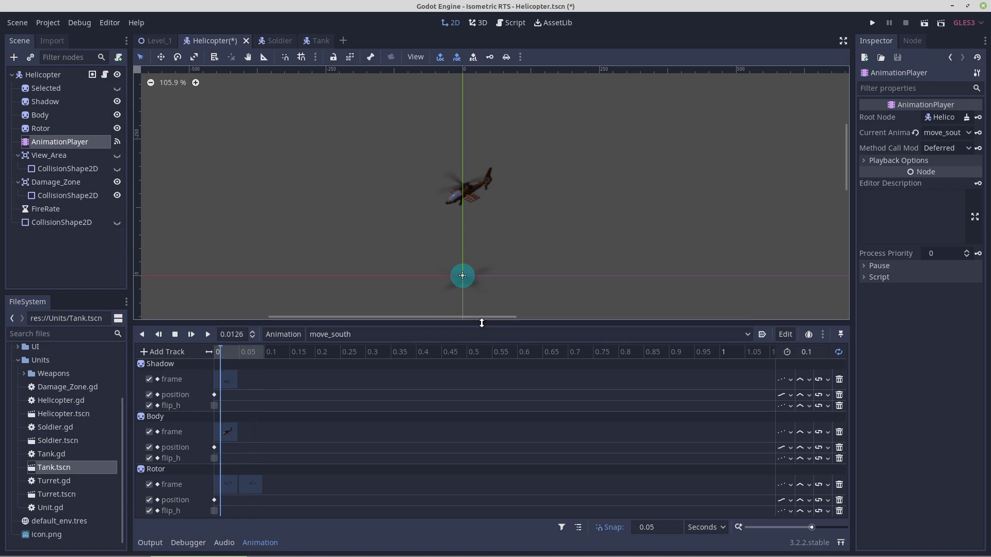
drag(484, 315, 484, 279)
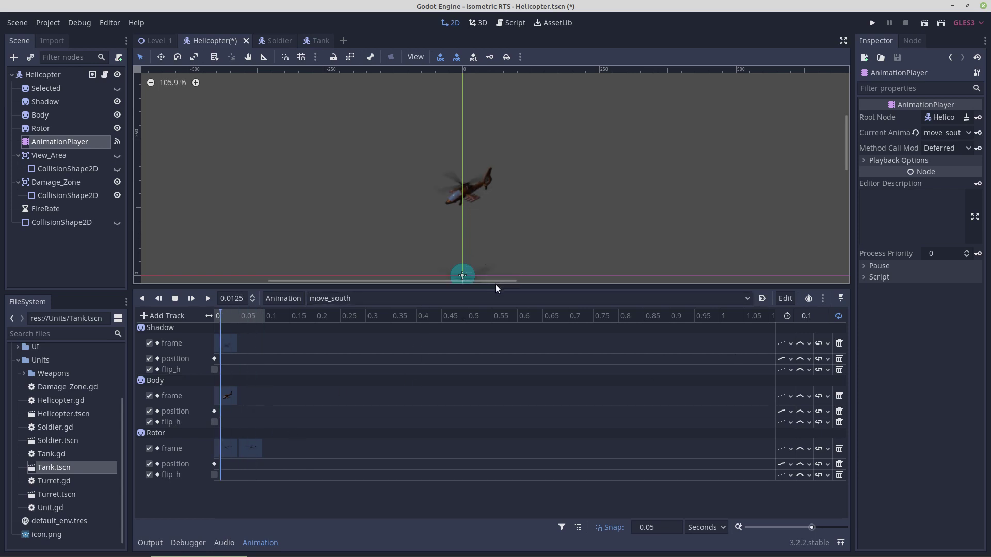
drag(495, 286, 493, 328)
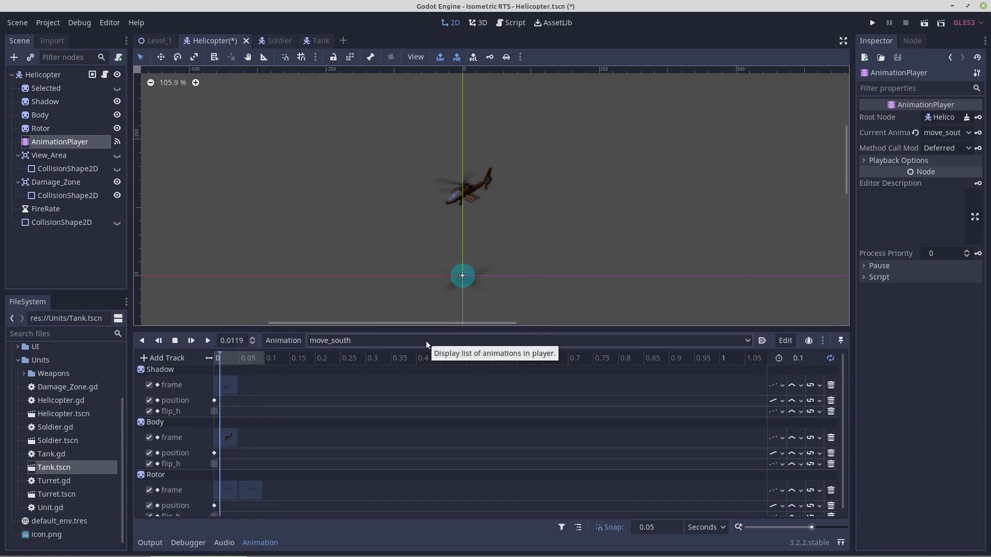
Enlarge the track area and check move_northwest before returning to move_south.
drag(480, 328, 490, 279)
click(346, 288)
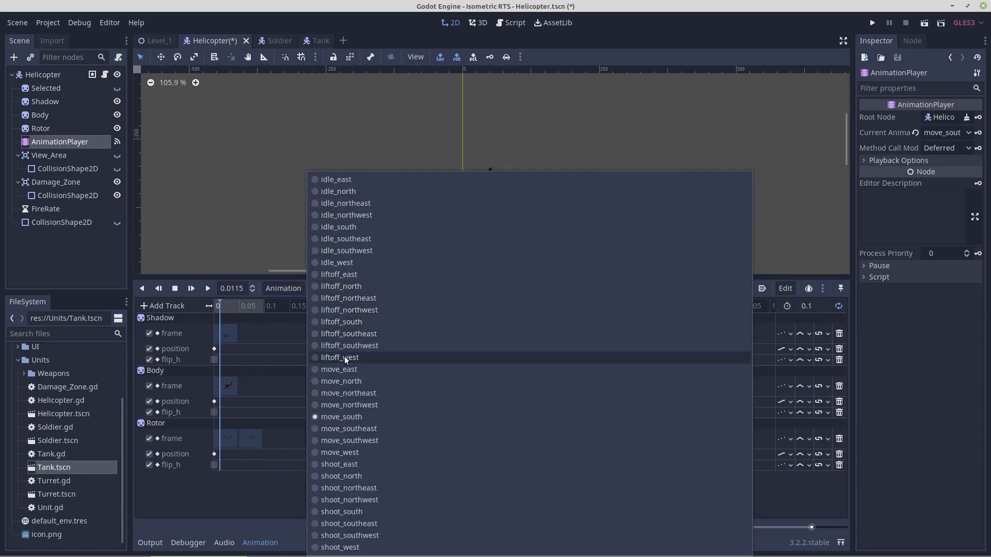
click(340, 405)
click(387, 288)
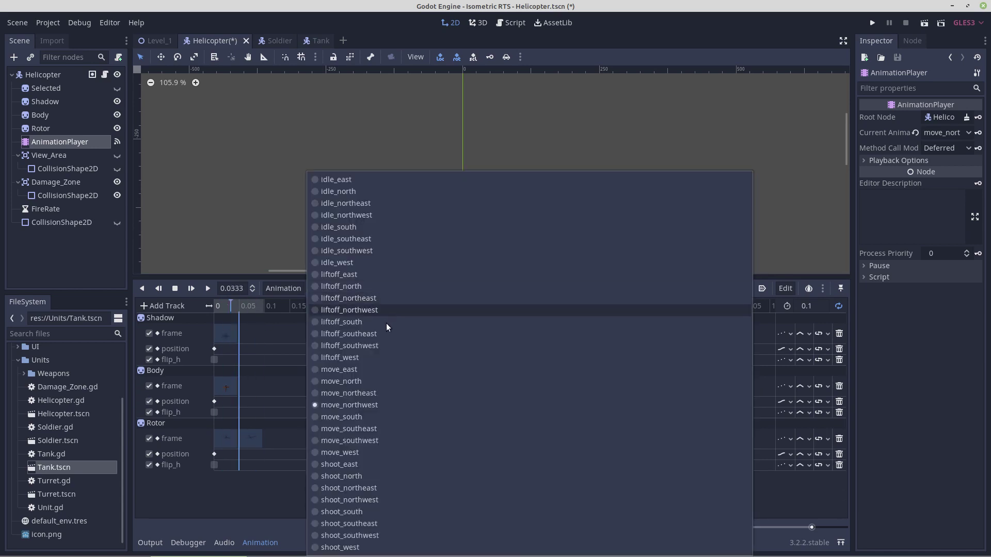
click(362, 416)
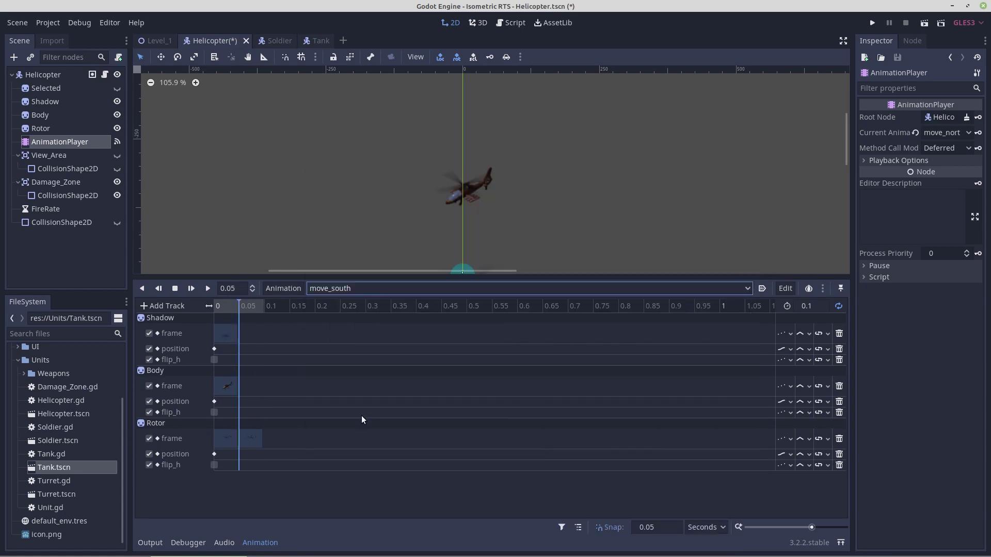
Load the shoot_east animation and play it.
click(384, 290)
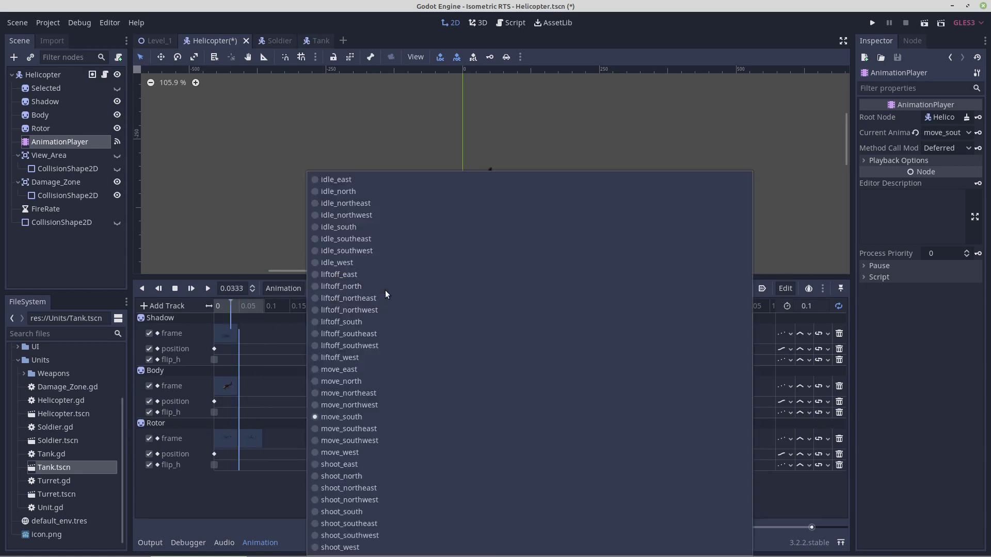
click(342, 463)
key(d)
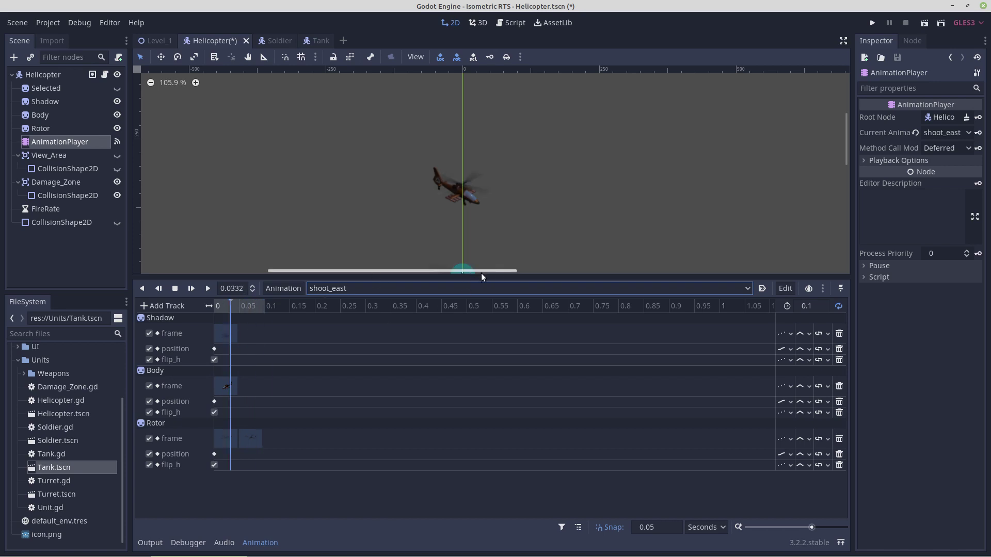
drag(482, 275, 479, 344)
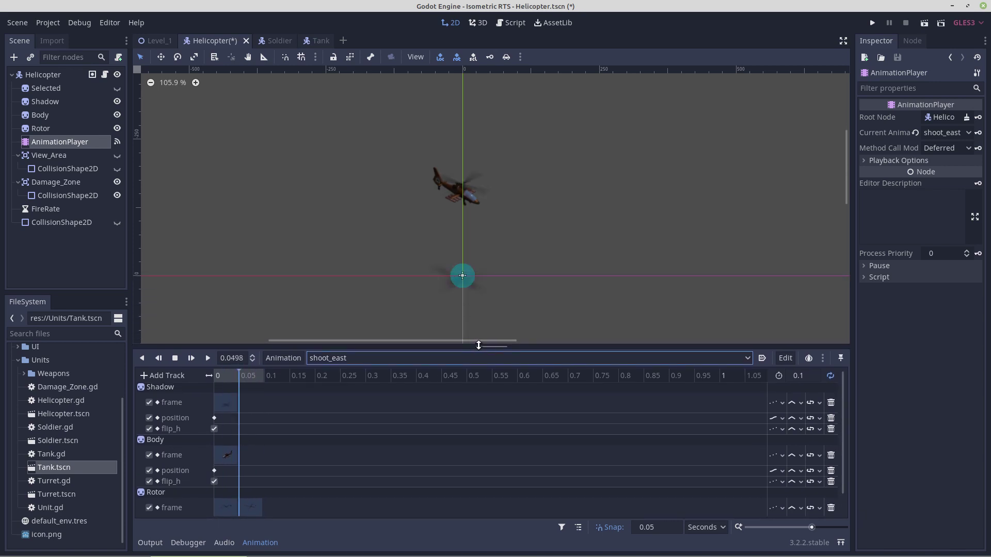
click(785, 358)
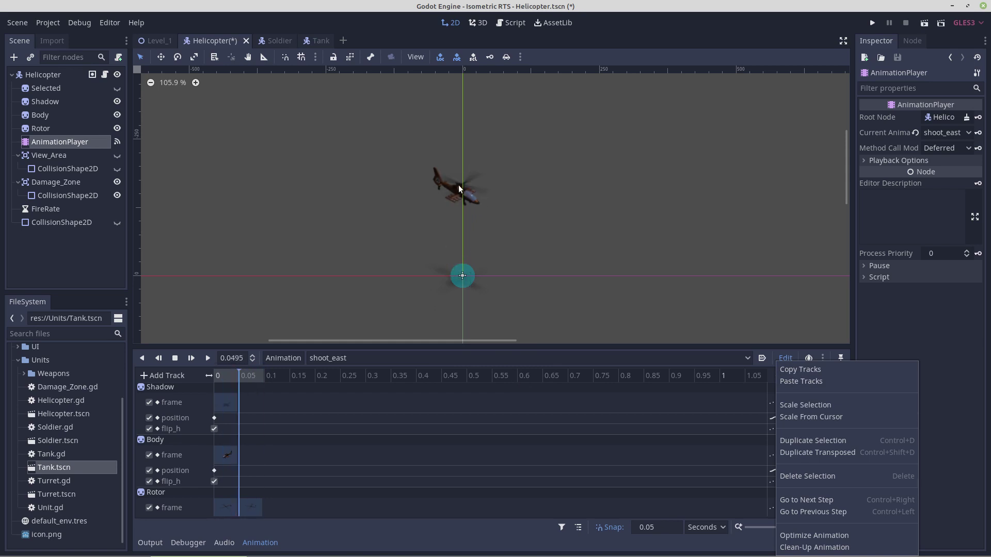
click(51, 243)
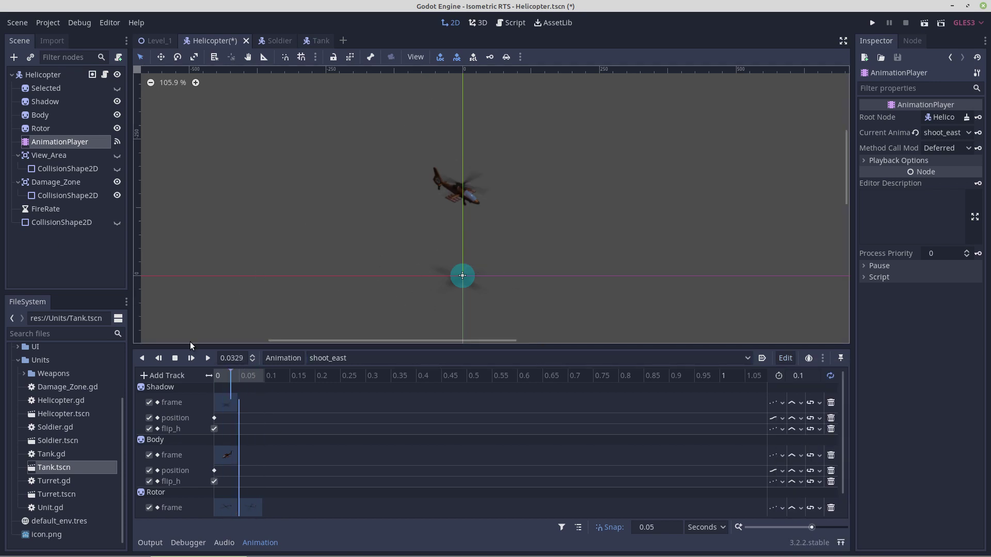
Stop the shoot_east preview, collapse the bottom panel, and open Unit.gd in the Script editor.
key(s)
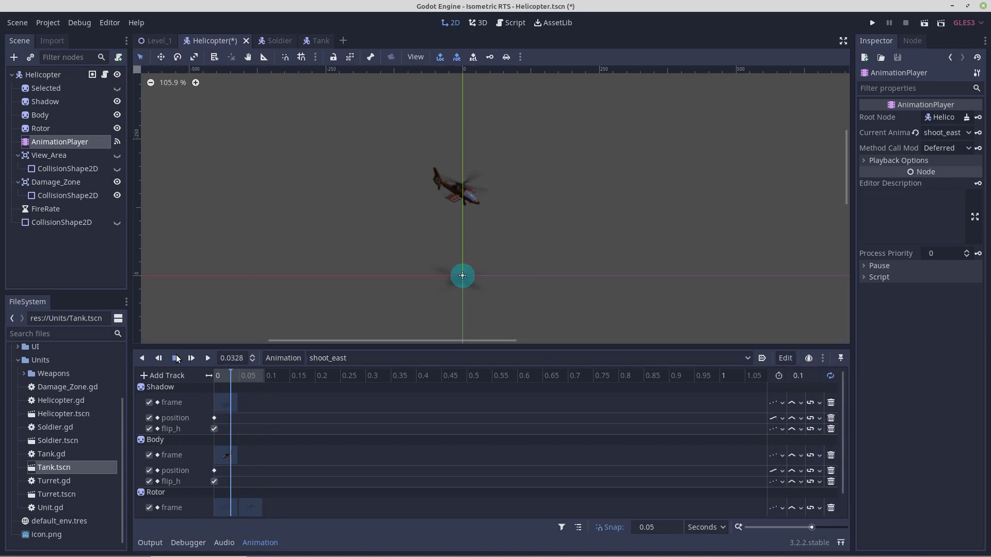
click(150, 542)
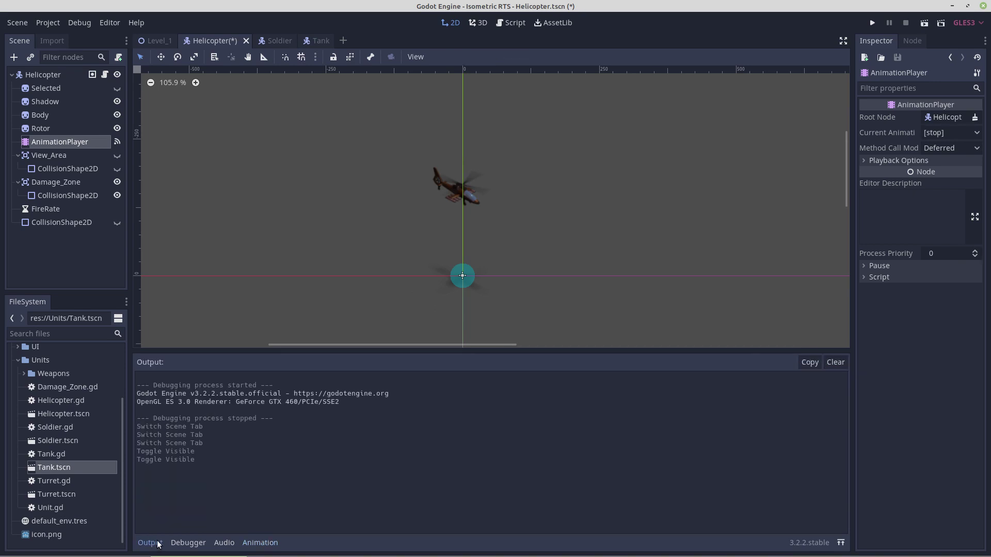
click(150, 542)
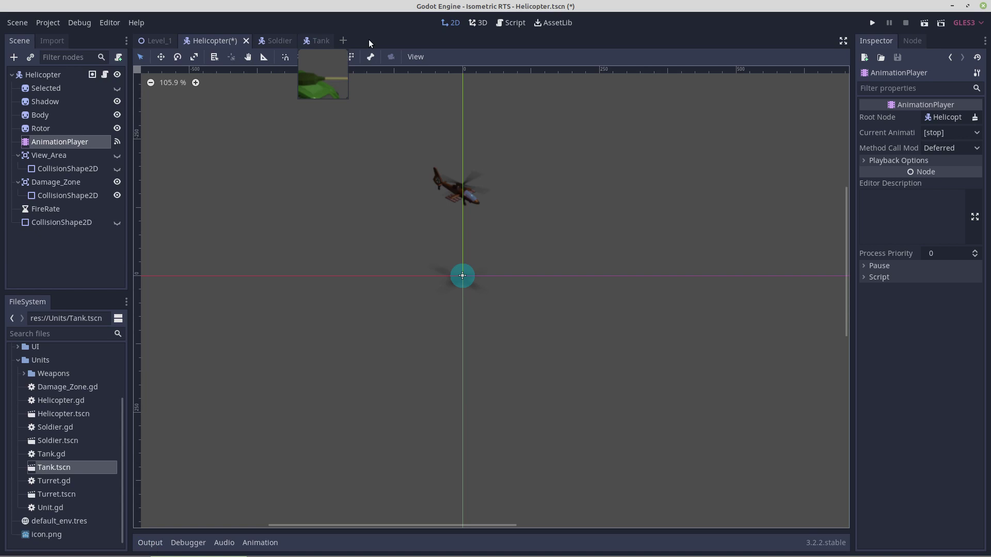
click(518, 23)
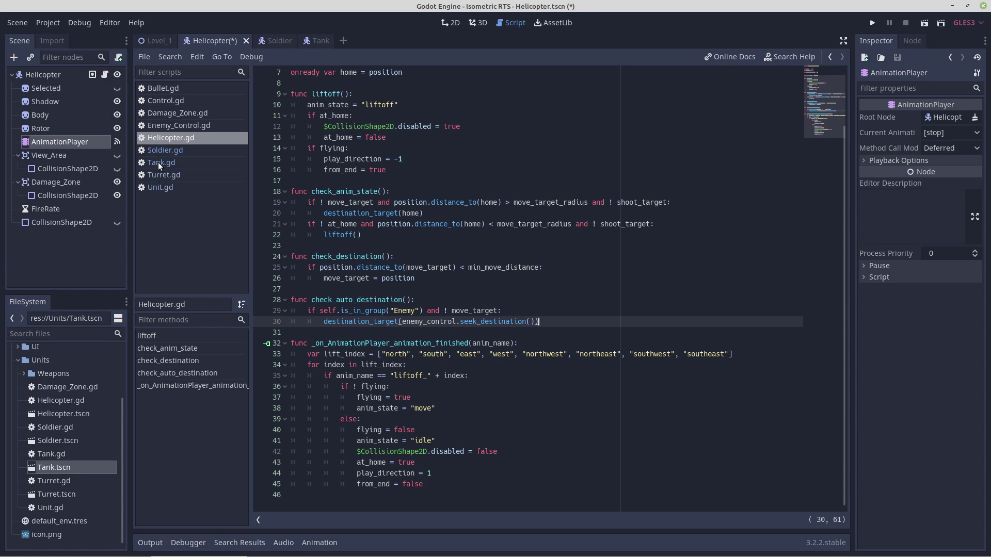
click(160, 187)
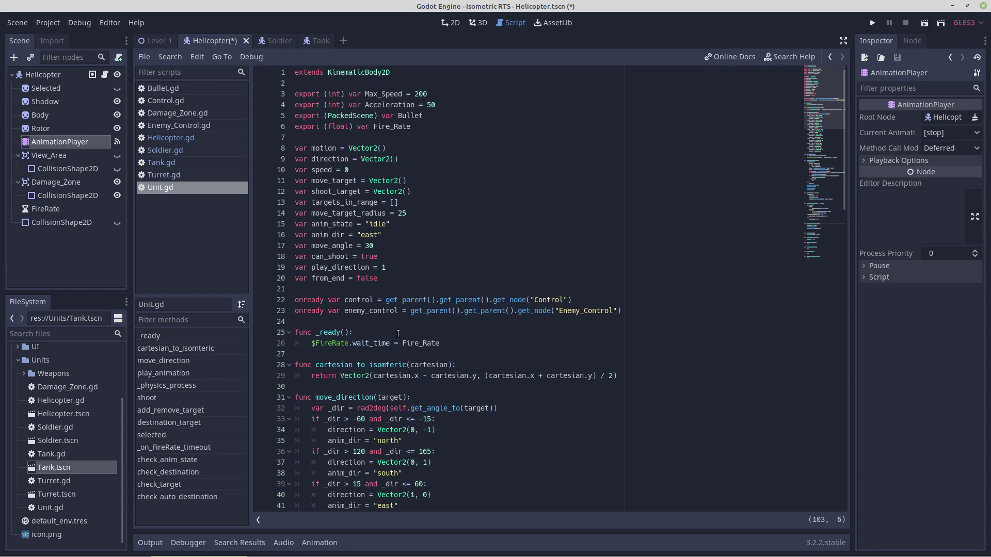
Scroll through Unit.gd to its placeholder functions, then return to Helicopter.gd.
drag(841, 159, 856, 141)
drag(844, 133, 838, 238)
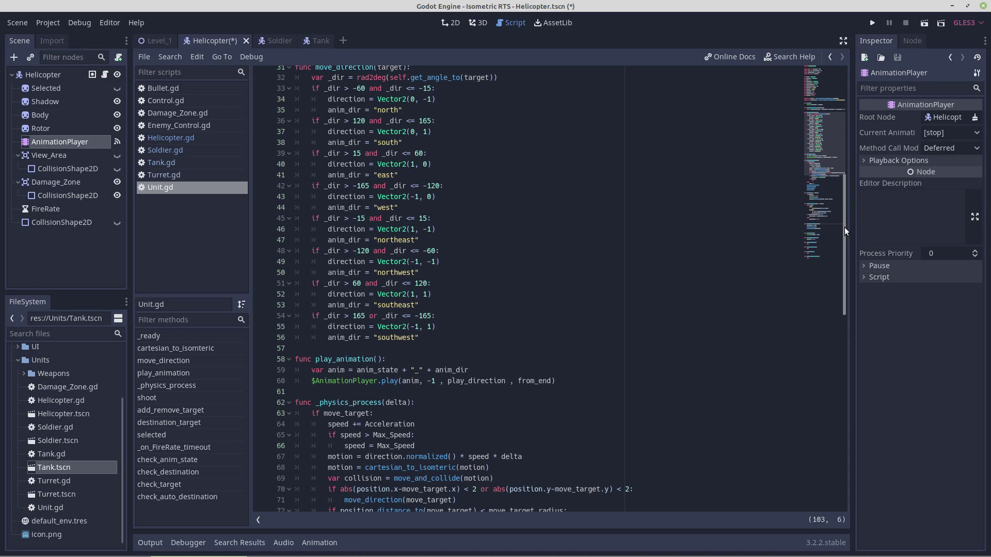
drag(844, 227, 828, 320)
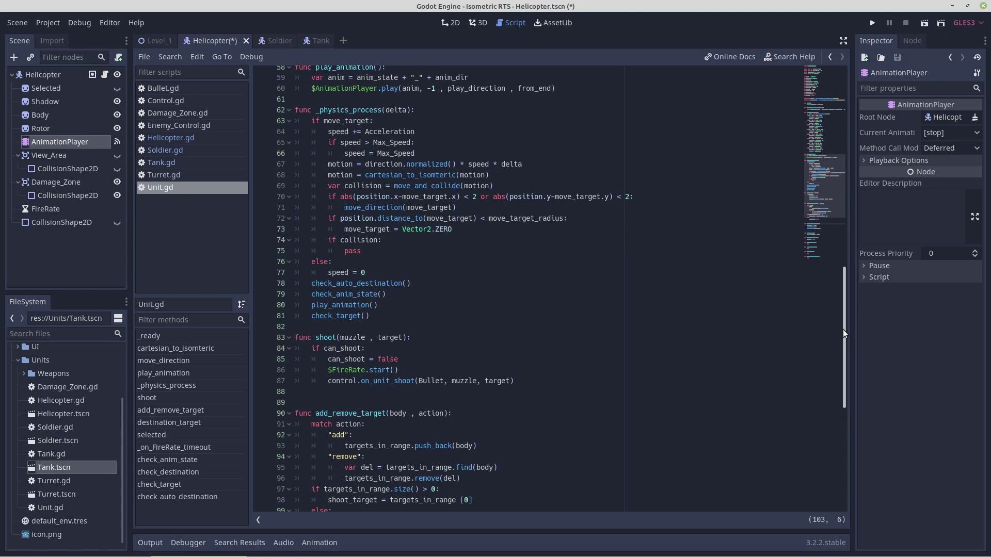
drag(843, 330, 835, 447)
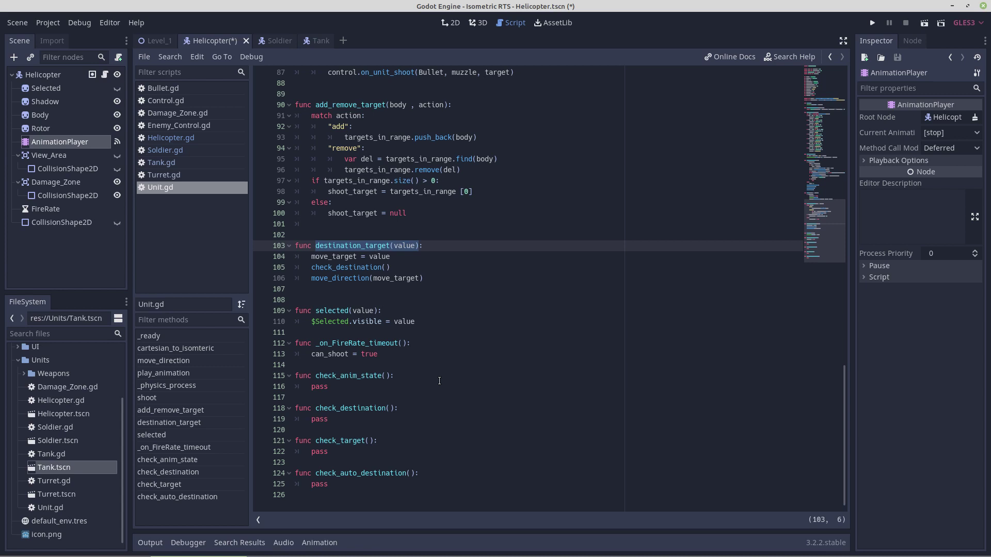
click(165, 140)
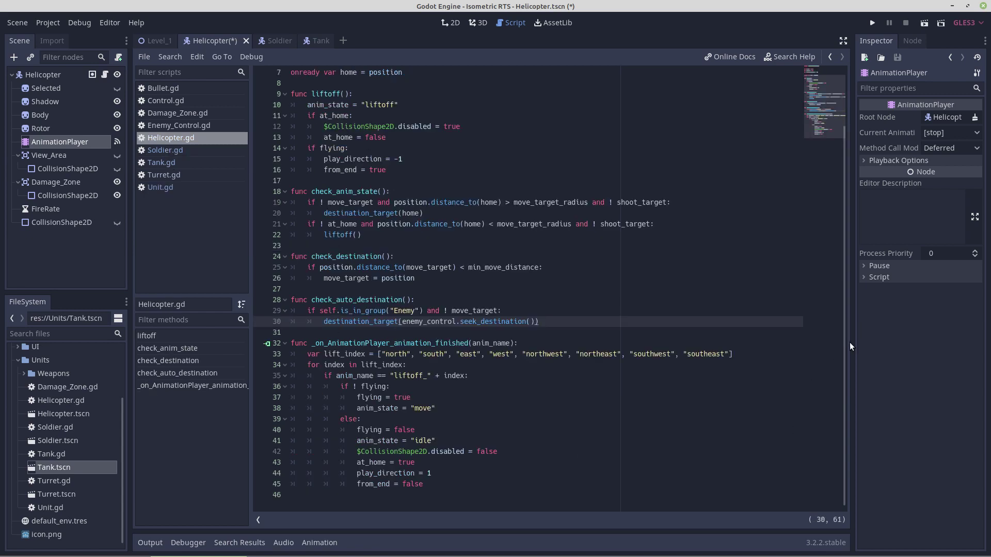
Read through Control.gd's unit-selection code, then switch to Bullet.gd.
scroll(844, 340, up, 2)
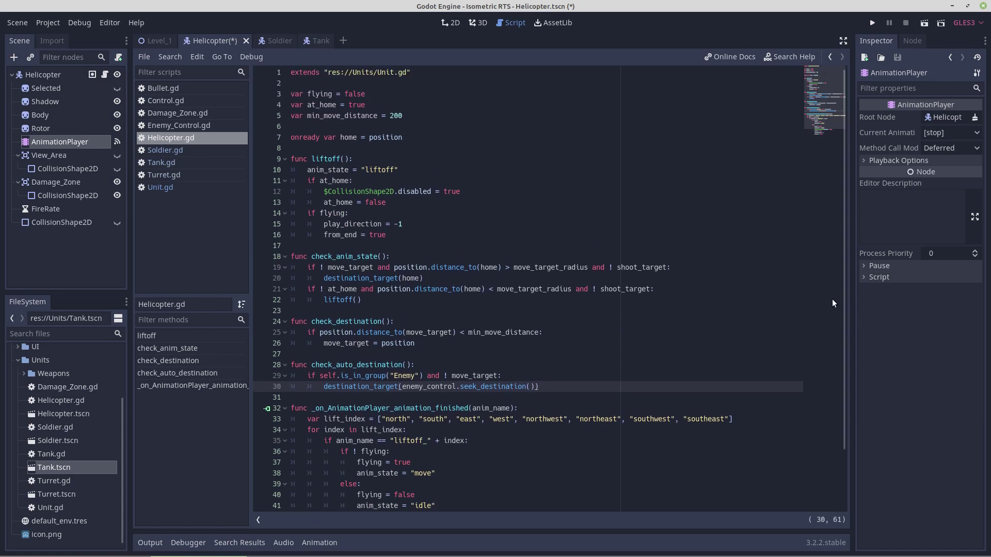
drag(843, 301, 846, 361)
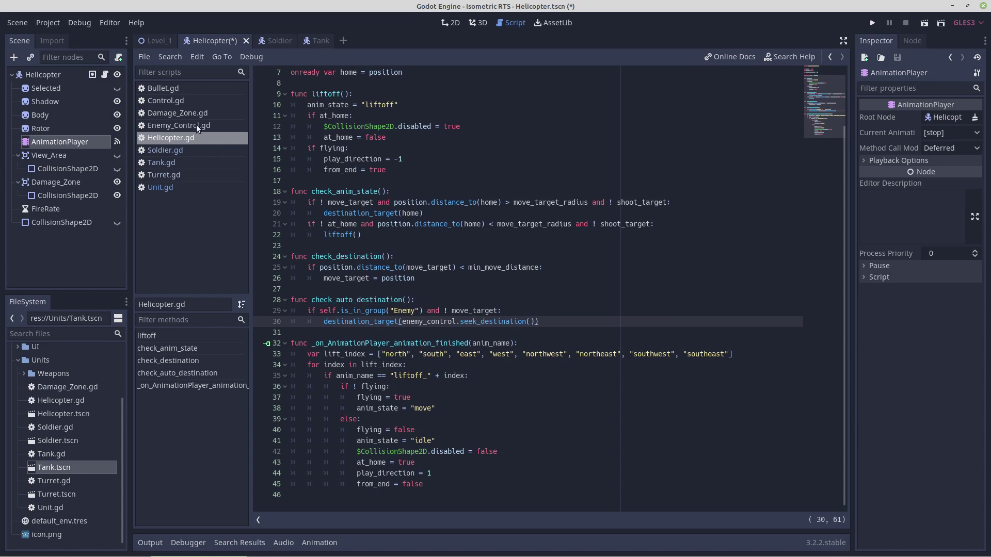
click(163, 101)
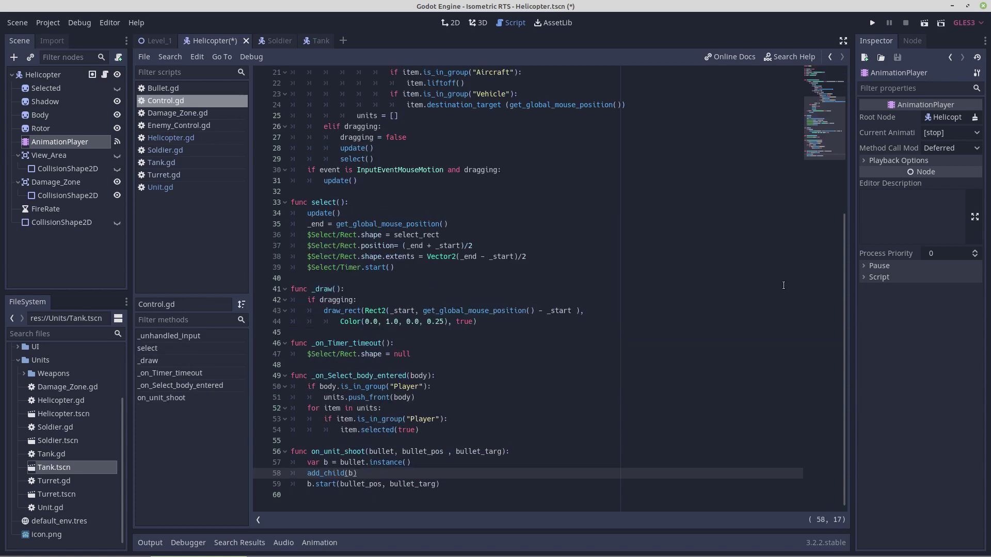
scroll(844, 298, up, 7)
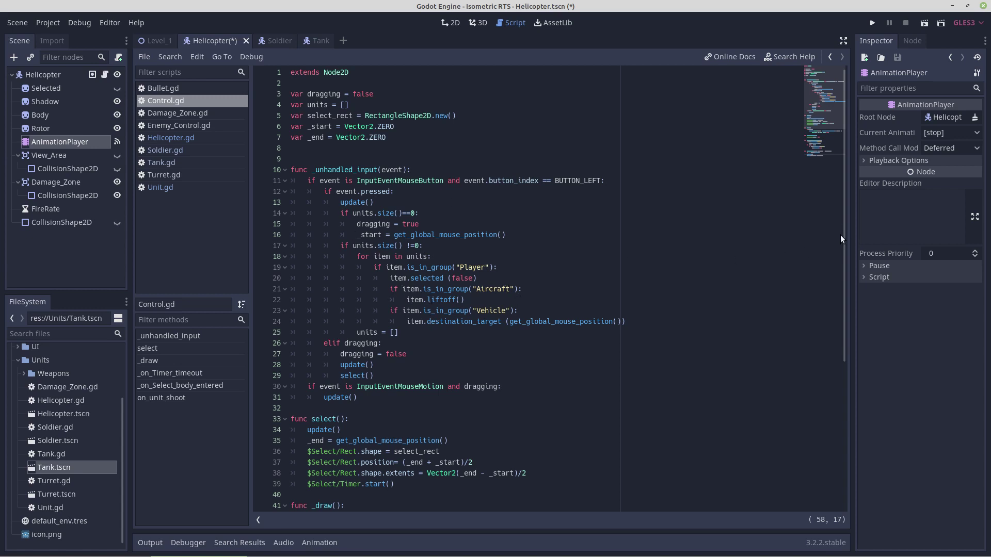
scroll(841, 246, down, 1)
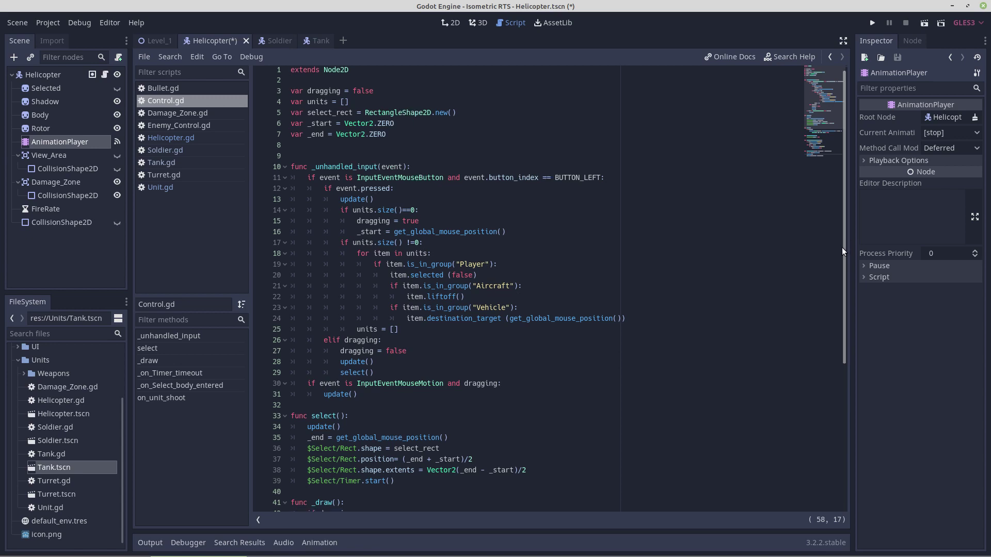
drag(841, 247, 806, 426)
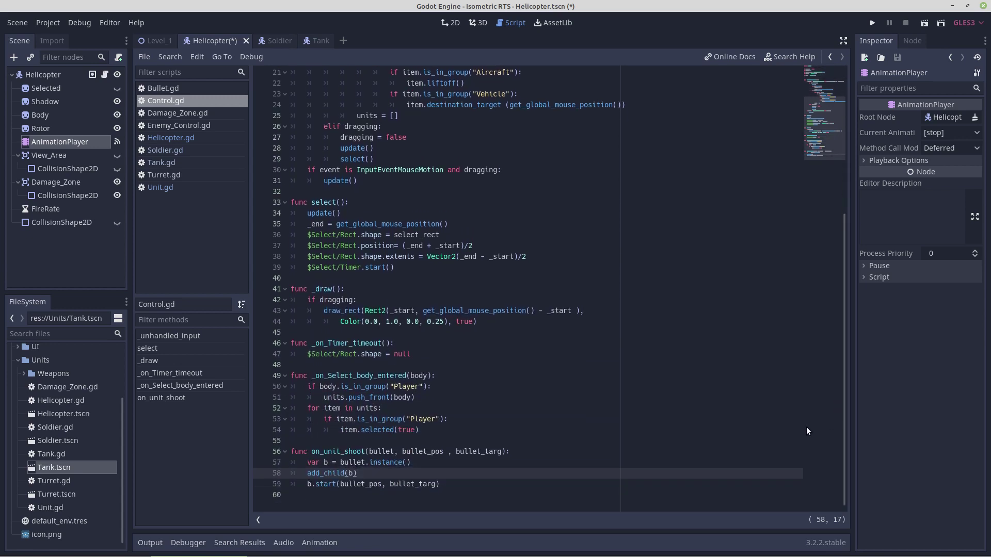
click(162, 89)
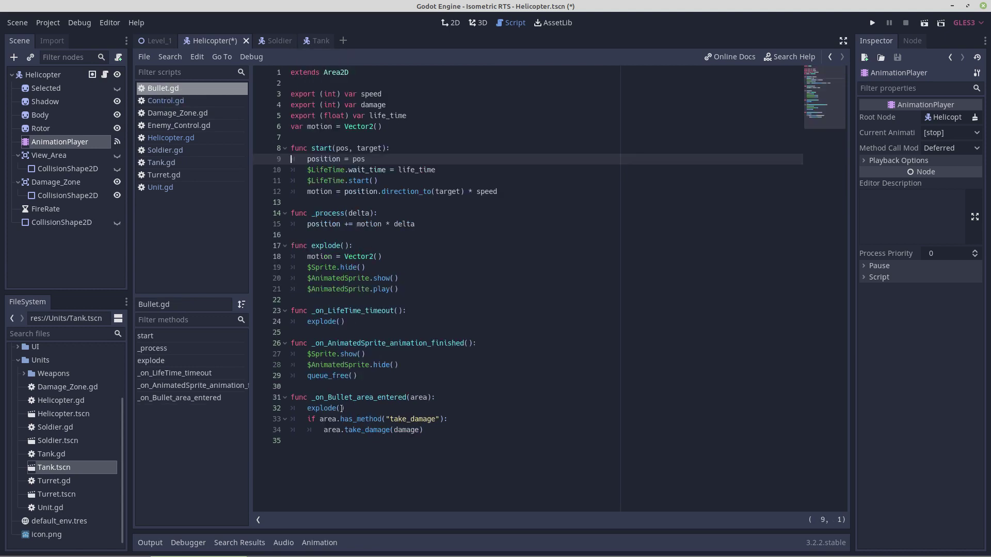
View Damage_Zone.gd and Enemy_Control.gd, then switch to the Level_1 scene tab.
click(165, 112)
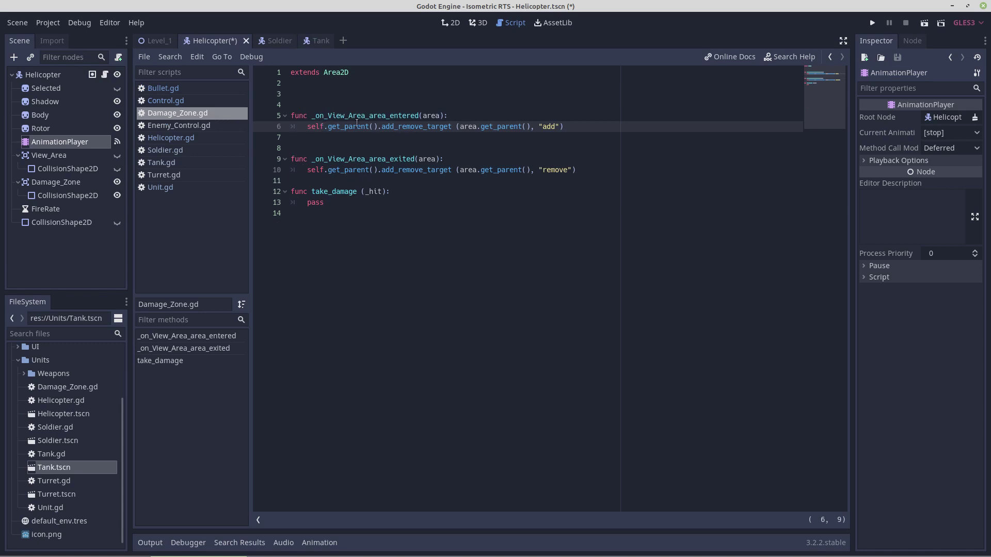
click(164, 128)
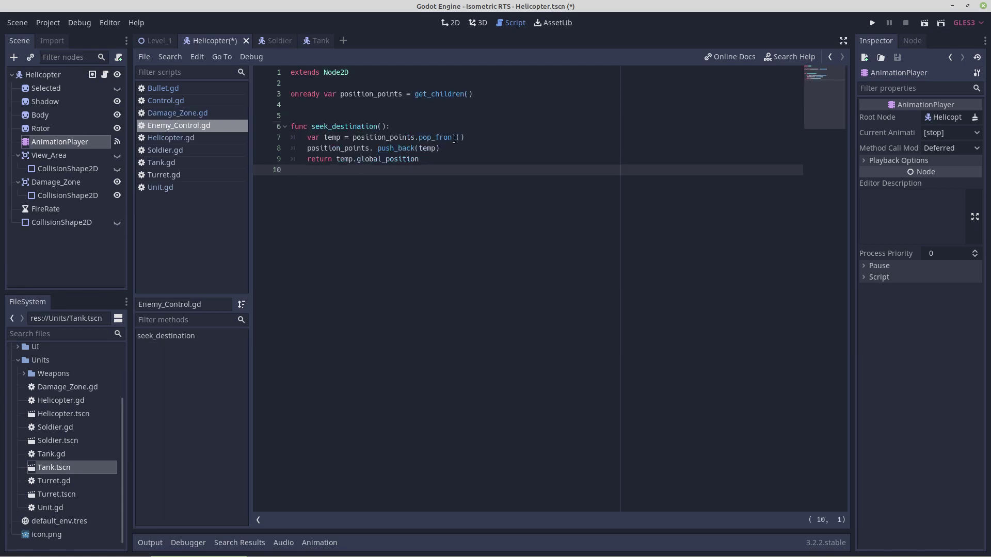
click(165, 40)
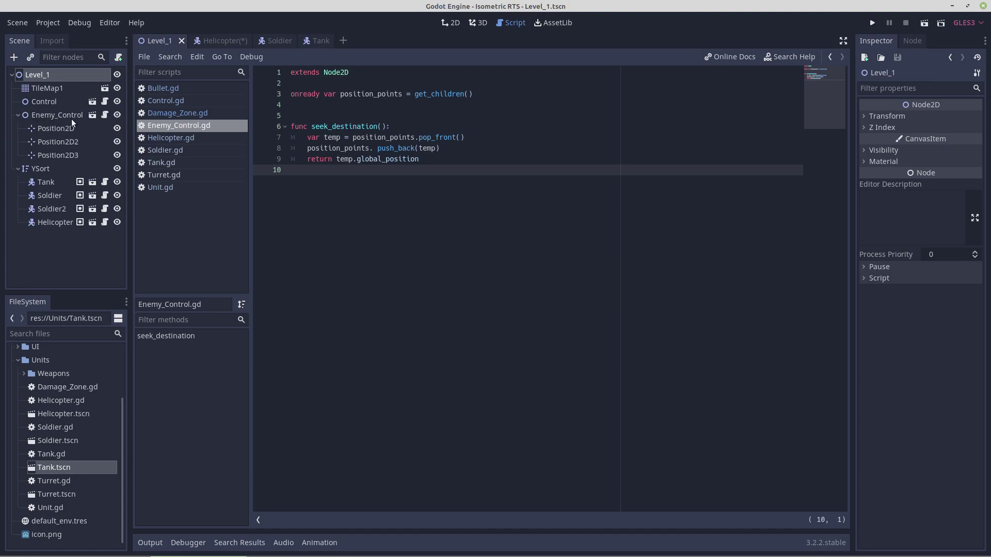
Scroll through Helicopter.gd, then view Soldier.gd and Tank.gd in turn.
click(156, 137)
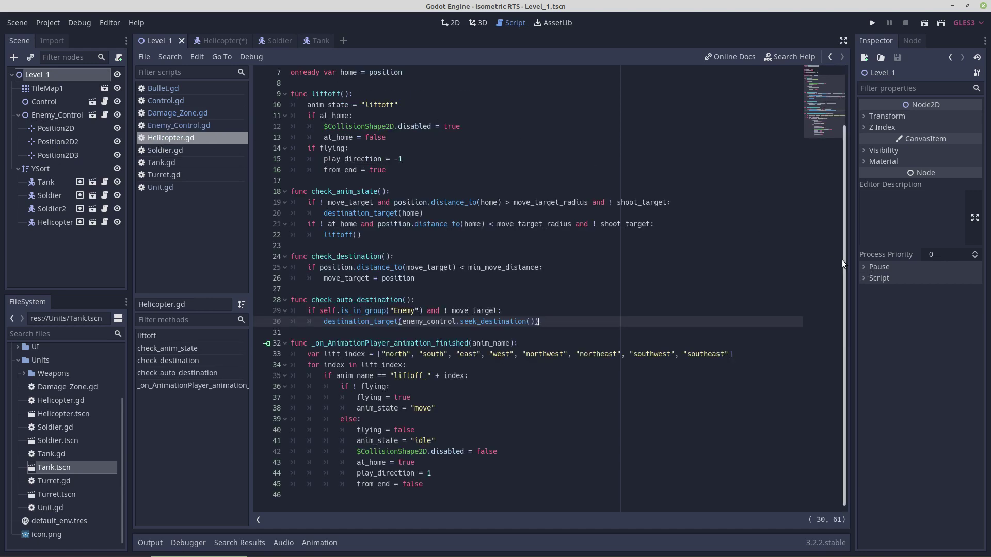
drag(841, 259, 840, 392)
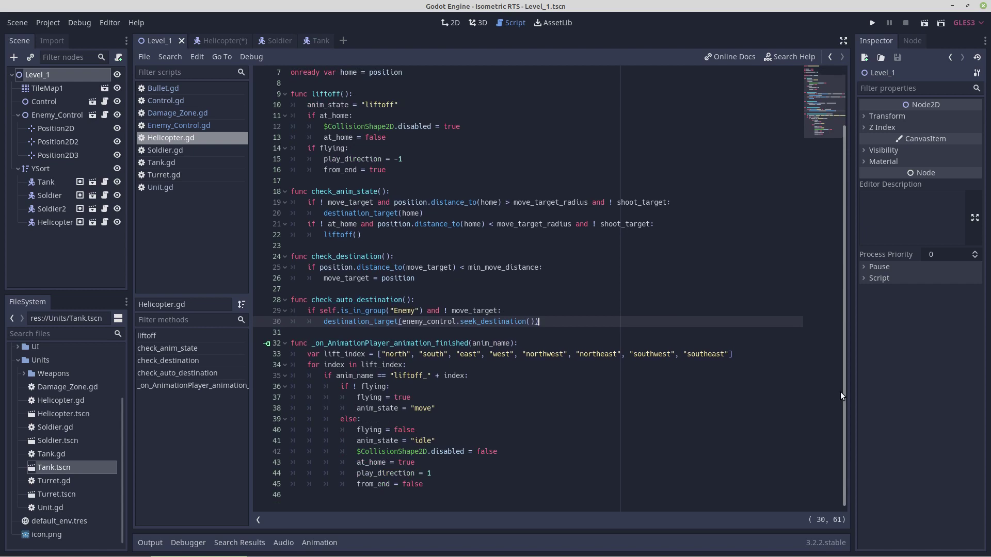
click(151, 150)
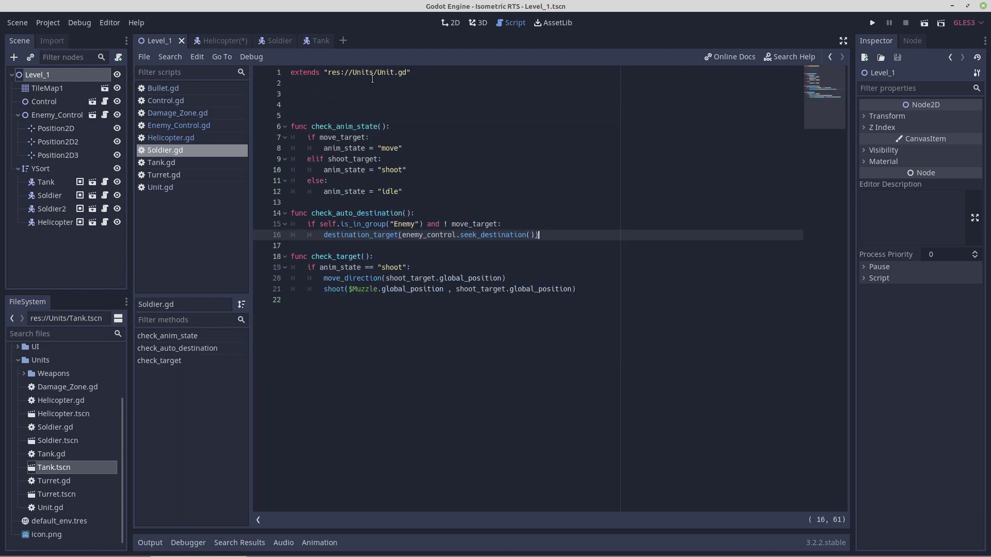
click(169, 162)
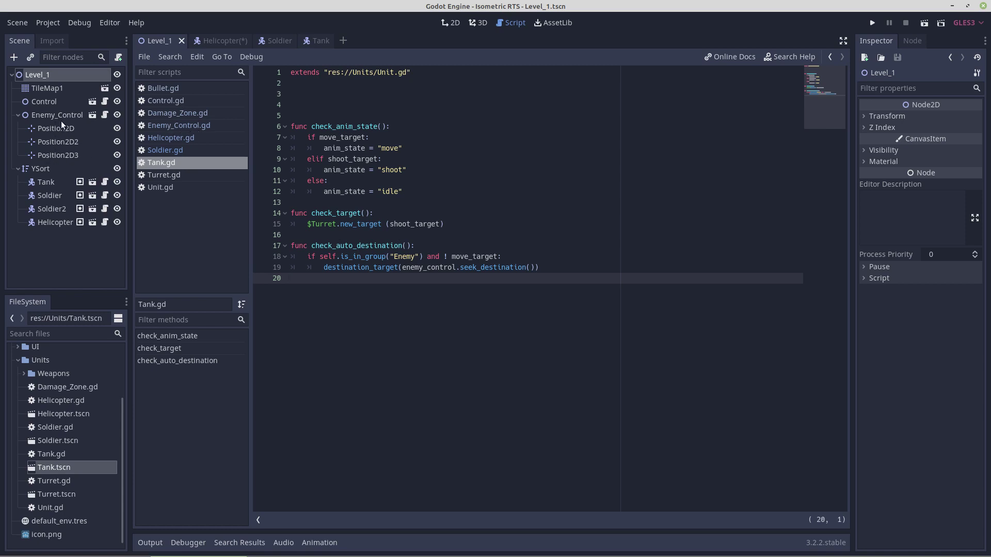
Look at Turret.gd's aiming code, then go back to Unit.gd.
click(158, 173)
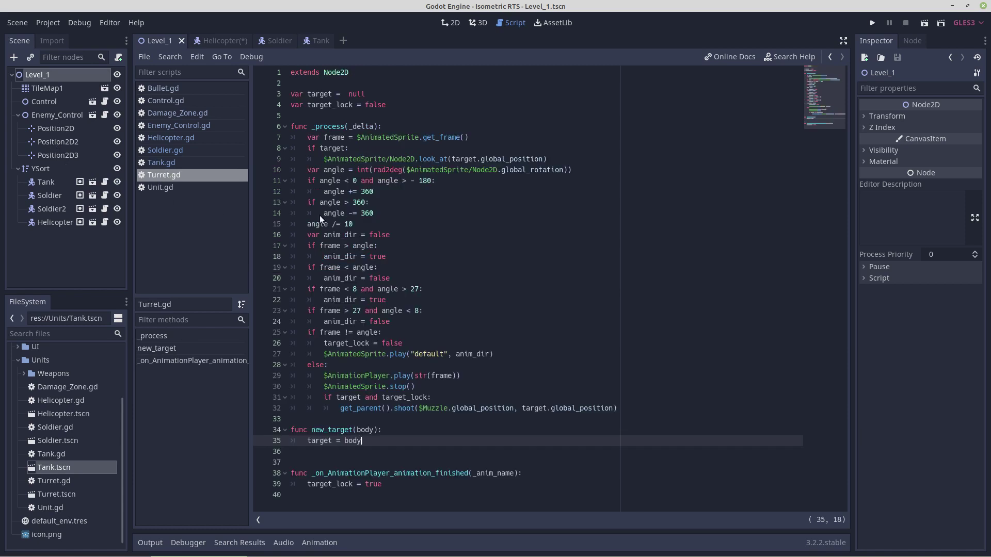
click(153, 187)
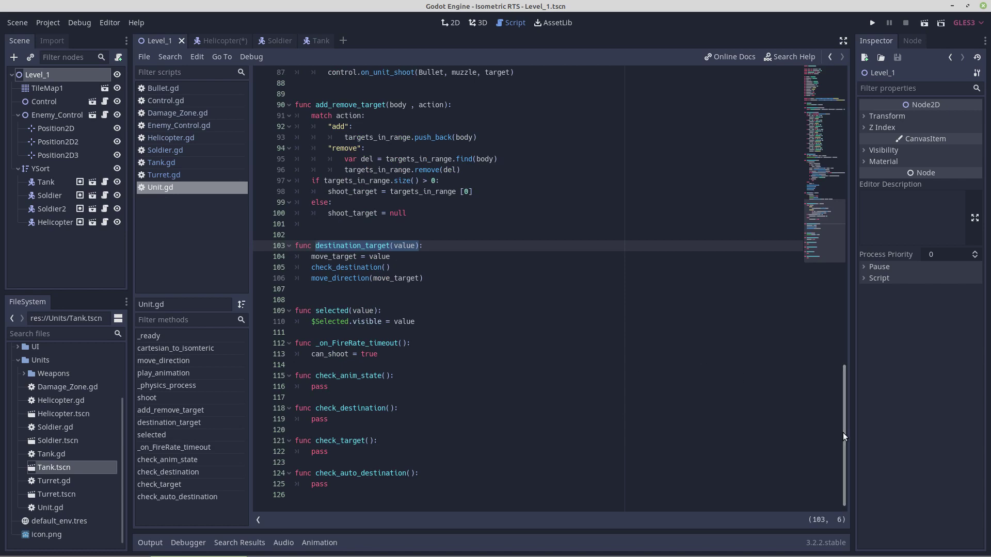
drag(844, 432, 829, 89)
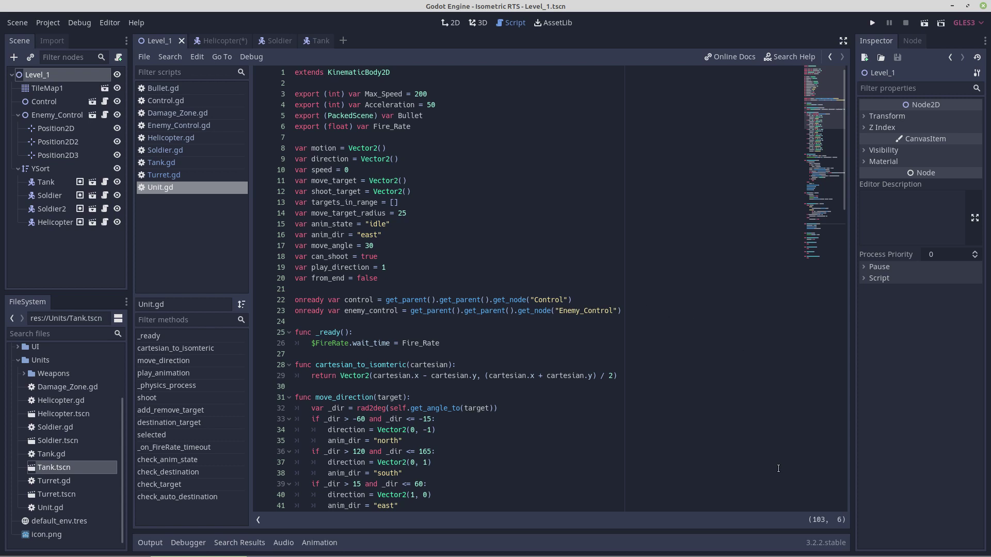
mouse_move(854, 555)
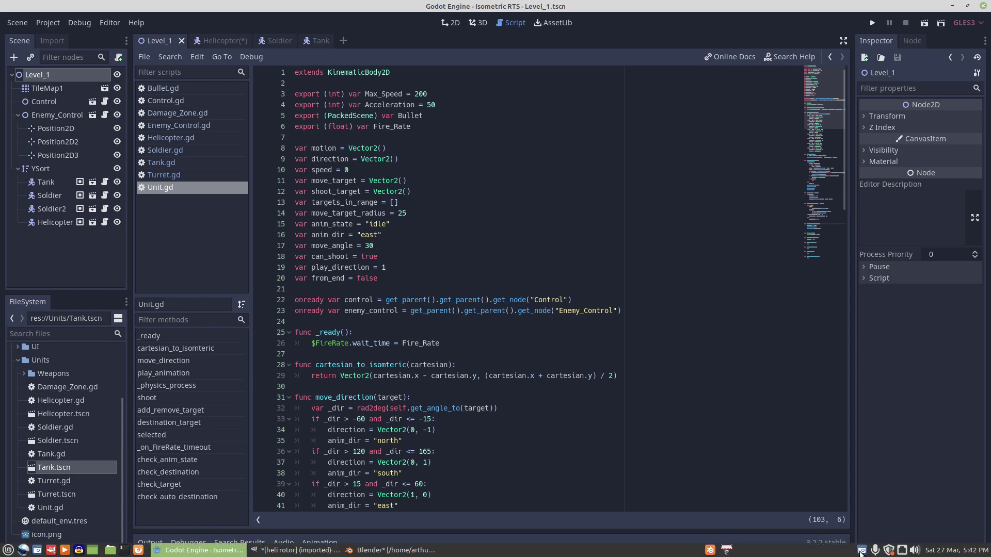